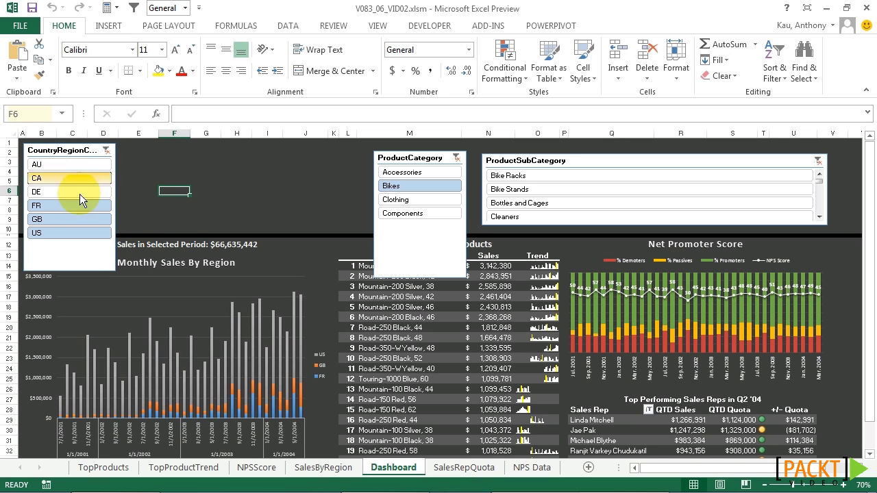
# Lay the CountryRegionCode slicer out in 2 columns and resize it to 1.69" by 1.41".
pyautogui.click(83, 255)
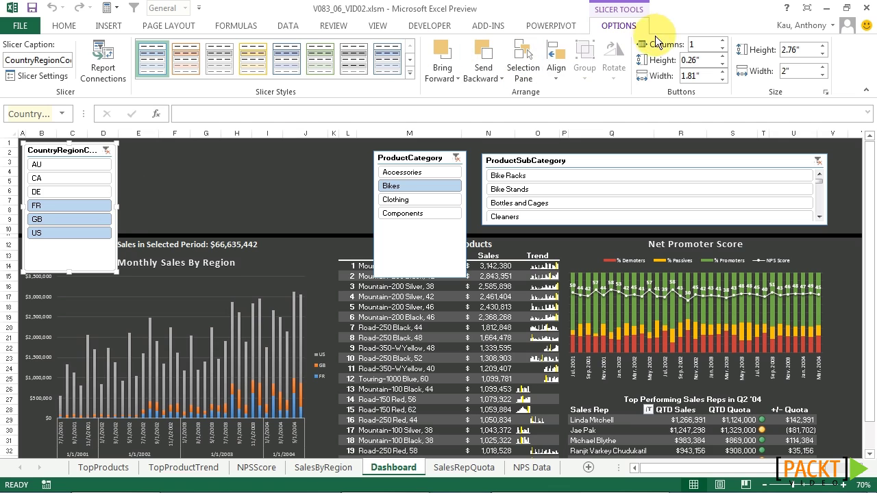
pyautogui.click(723, 41)
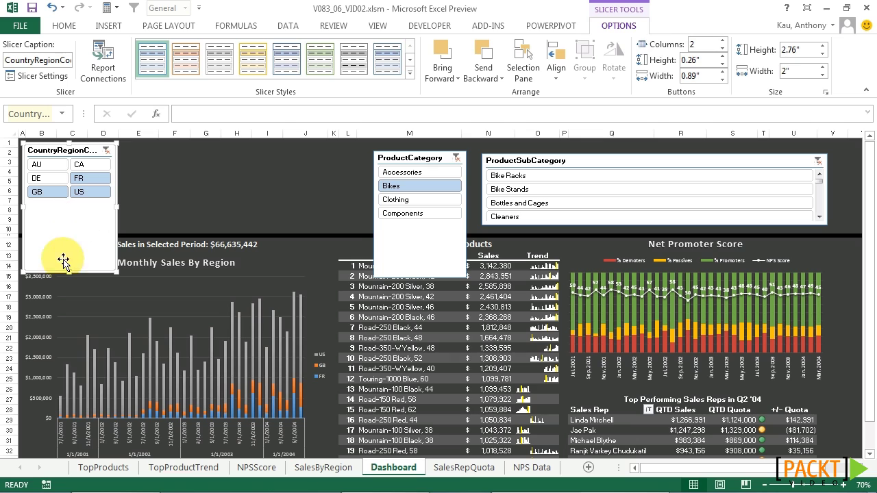
pyautogui.moveTo(68, 271); pyautogui.dragTo(73, 223)
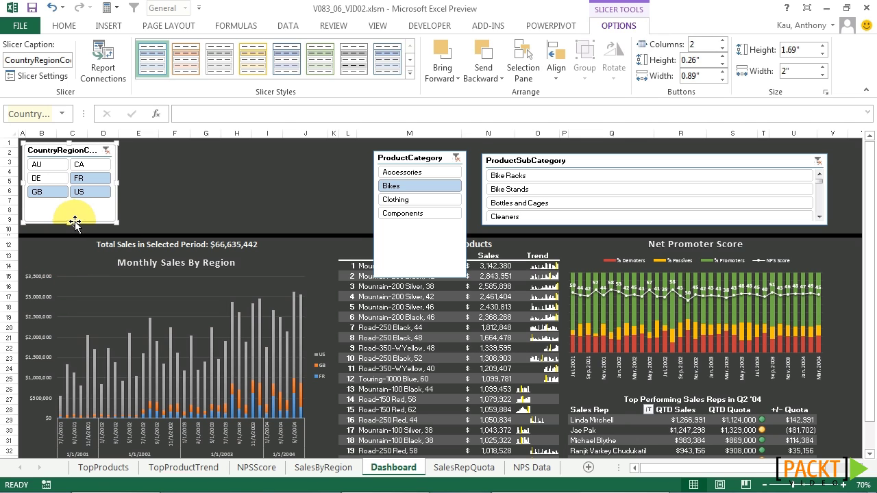
pyautogui.moveTo(119, 182); pyautogui.dragTo(89, 186)
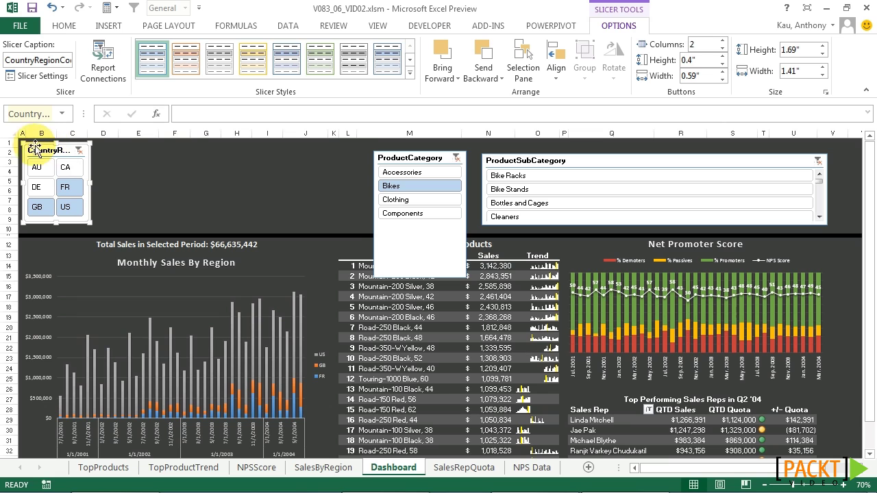
# Shorten the country slicer's caption from 'CountryRegionCode' to 'Country'.
pyautogui.click(37, 75)
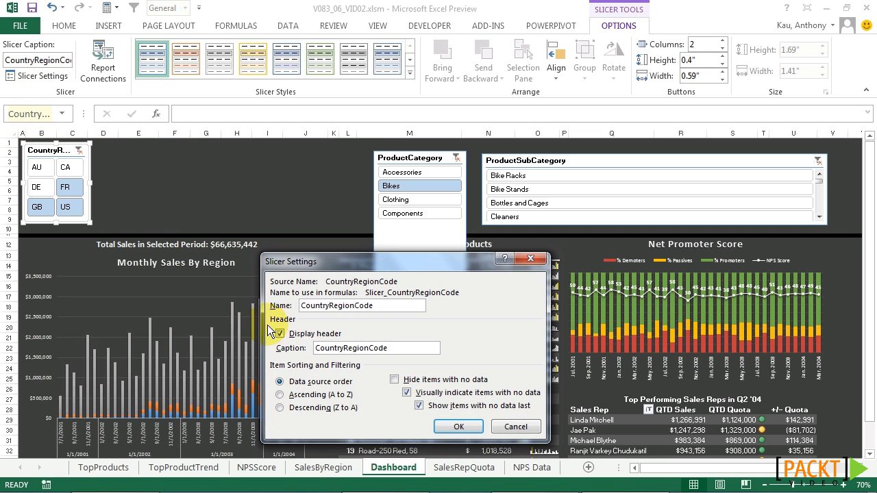
pyautogui.moveTo(343, 348); pyautogui.dragTo(401, 350)
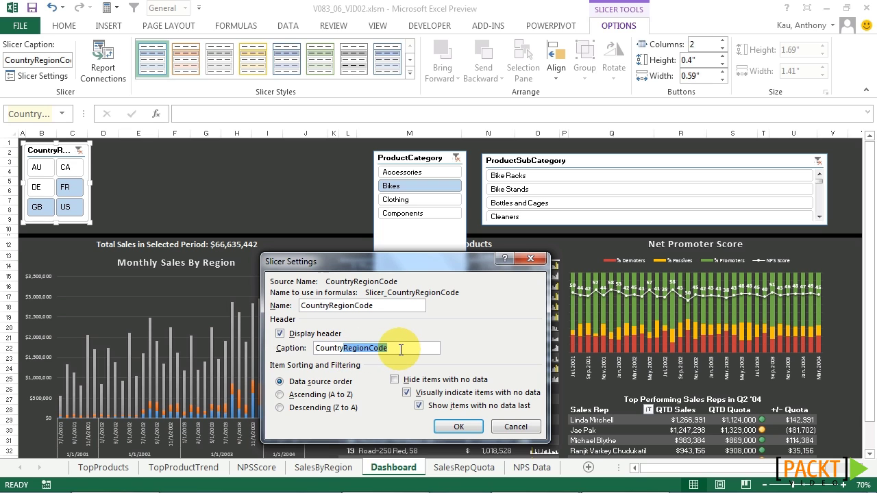
pyautogui.press('Delete')
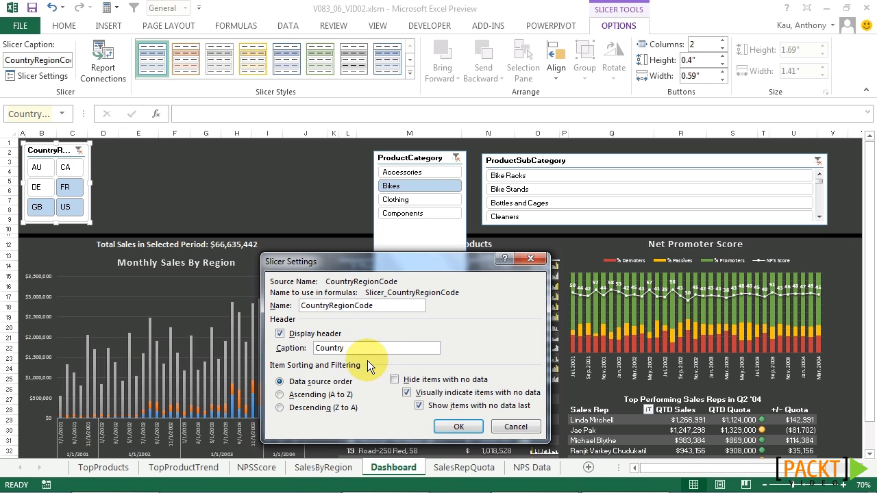
pyautogui.click(457, 427)
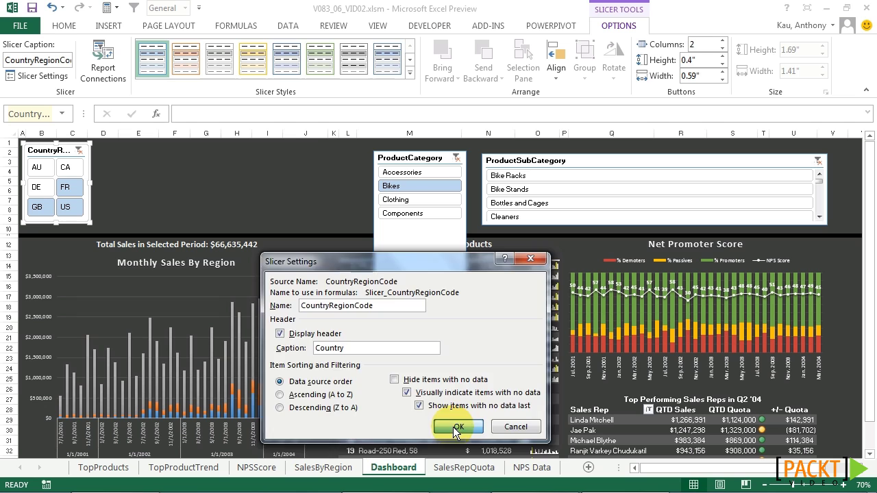
pyautogui.click(71, 207)
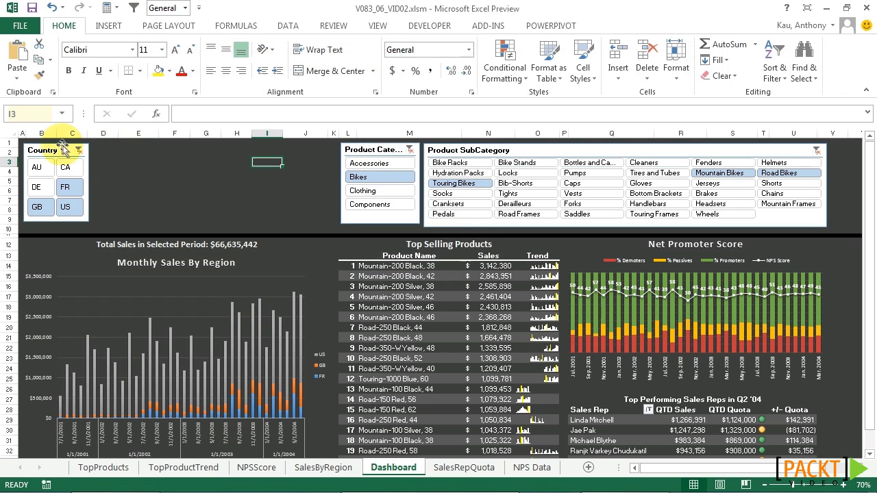
pyautogui.click(61, 147)
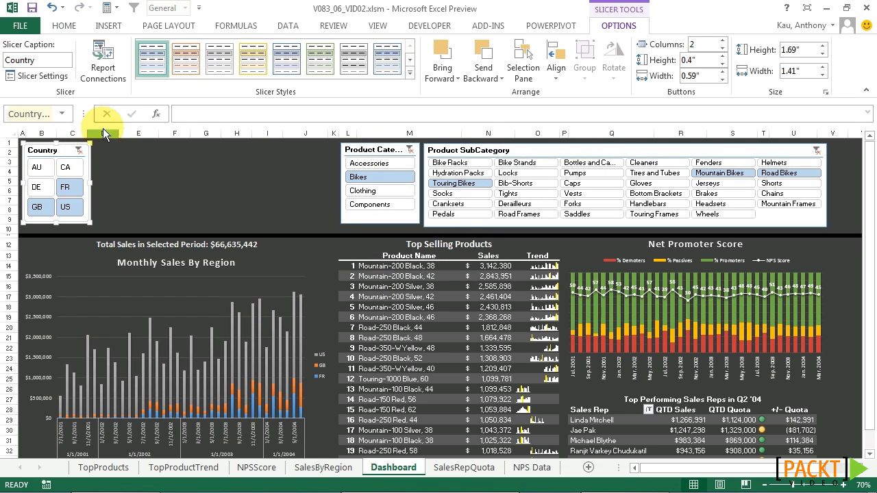
# Create a new slicer style named SalesDashboard.
pyautogui.click(409, 75)
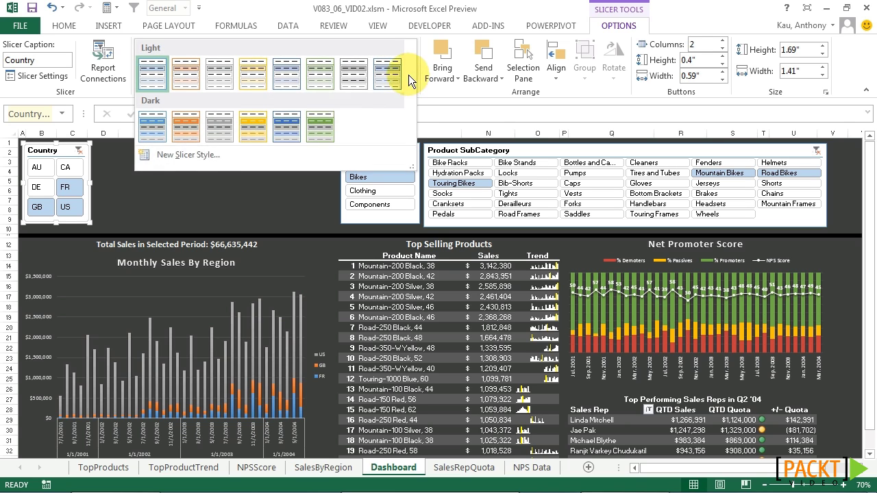
pyautogui.click(194, 154)
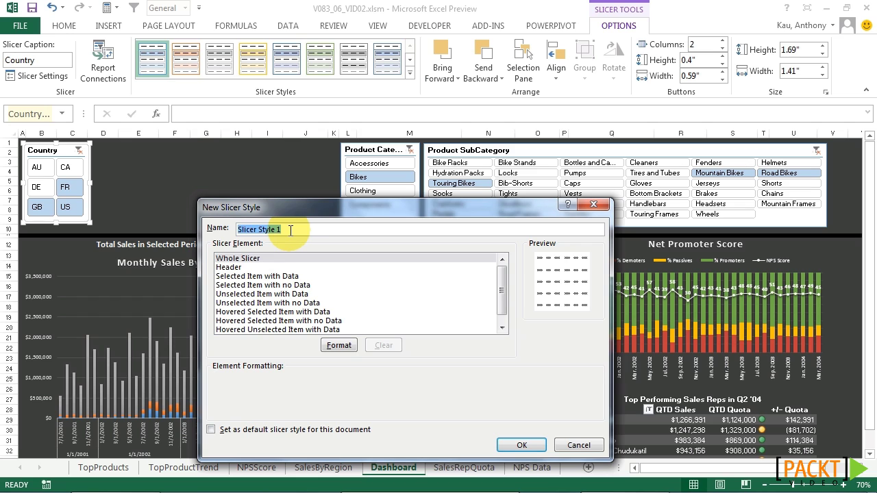
pyautogui.write('Sale')
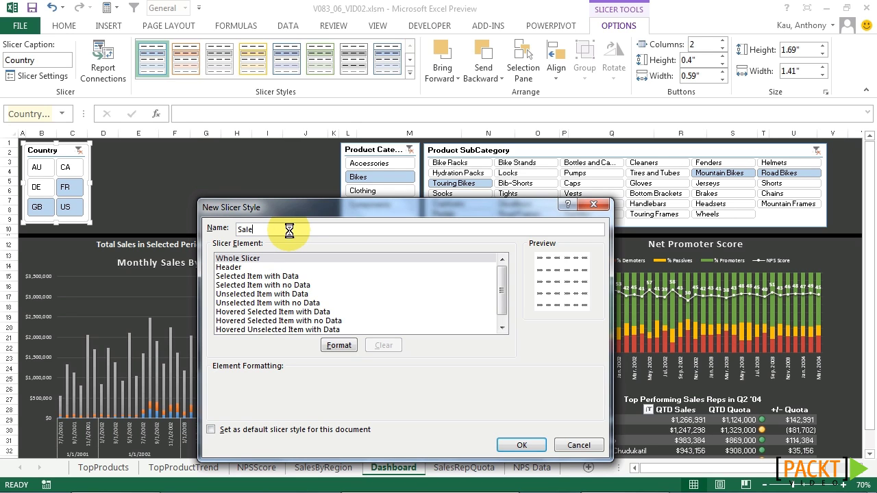
pyautogui.write('sDashboard')
# Give the Whole Slicer element a dark grey background fill.
pyautogui.click(305, 259)
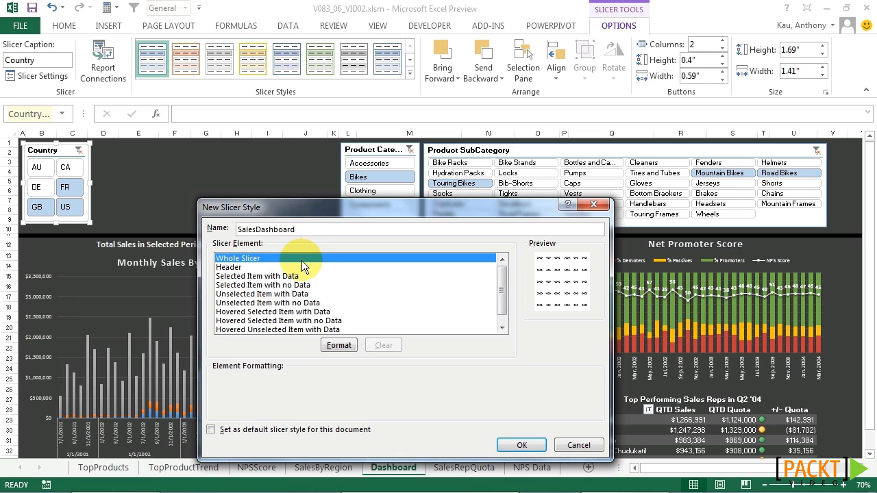
pyautogui.click(335, 345)
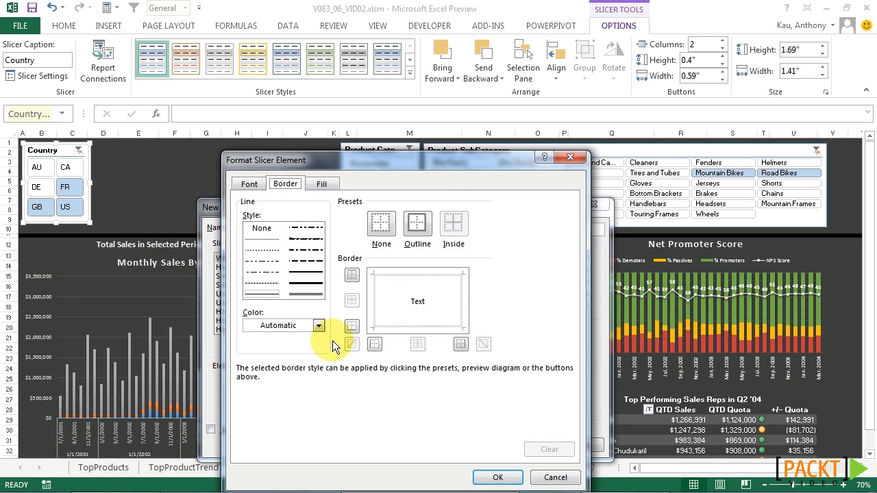
pyautogui.click(321, 185)
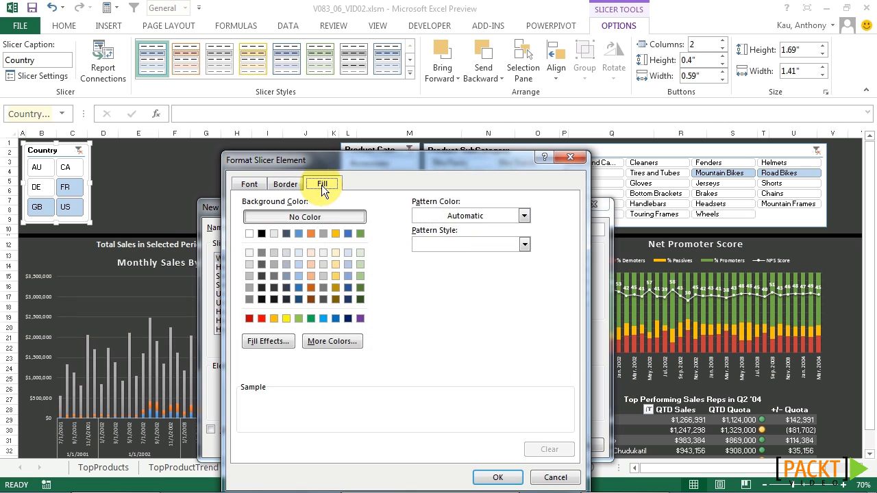
pyautogui.click(261, 277)
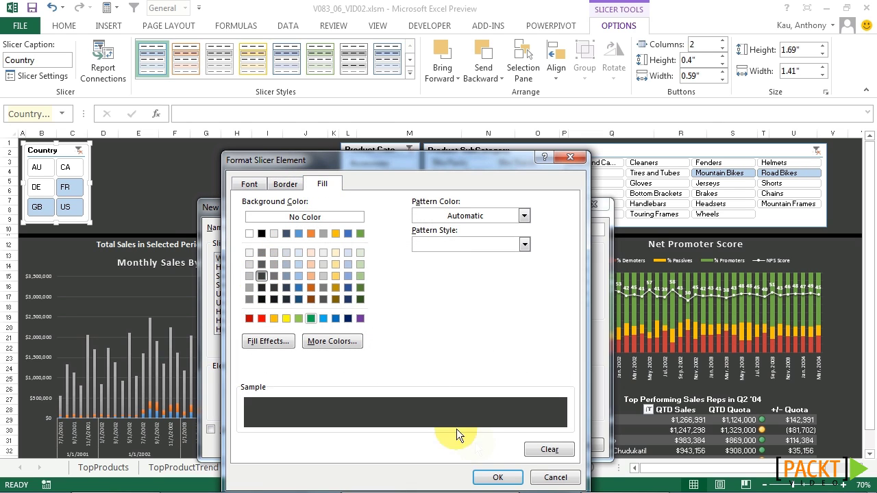
pyautogui.click(513, 478)
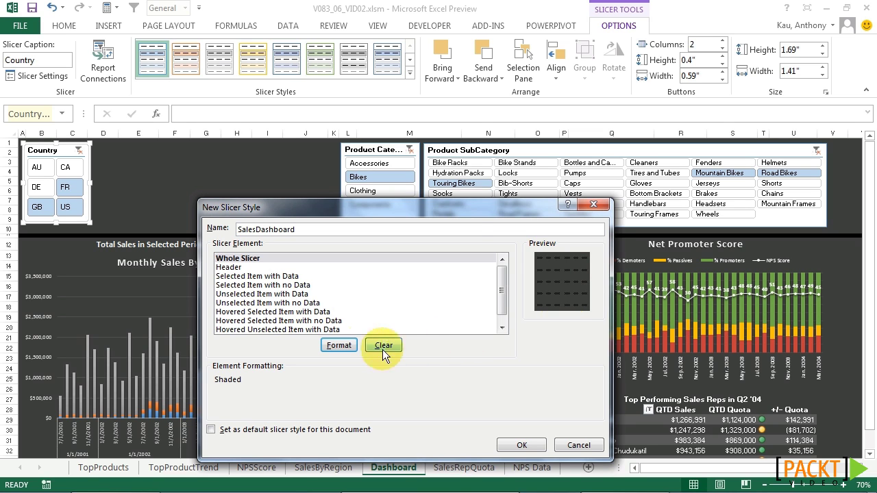
# Make the Whole Slicer text bold and white.
pyautogui.click(340, 344)
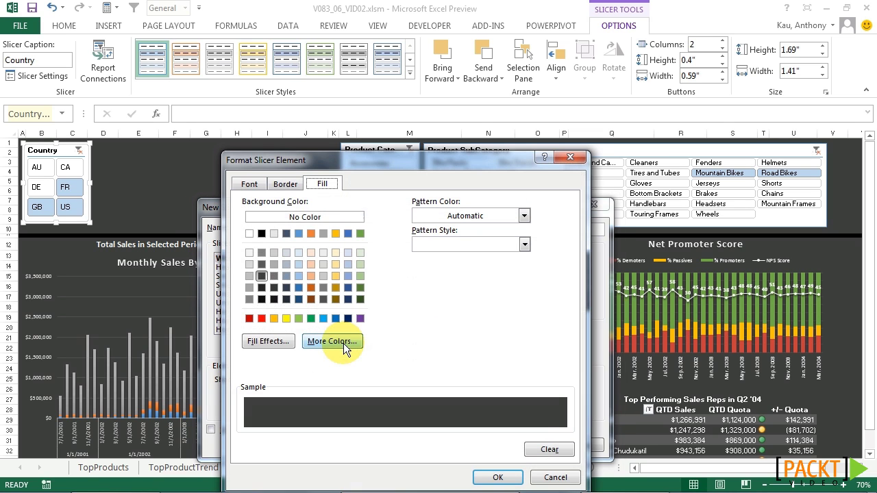
pyautogui.click(253, 185)
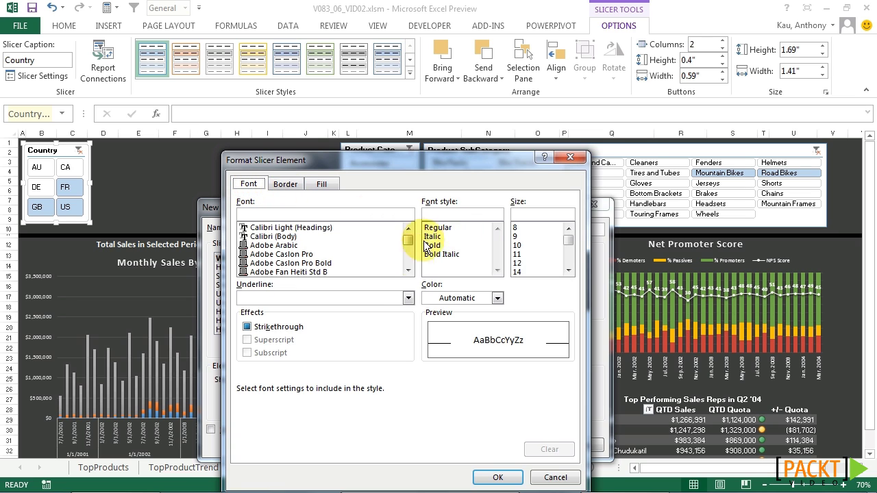
pyautogui.click(452, 298)
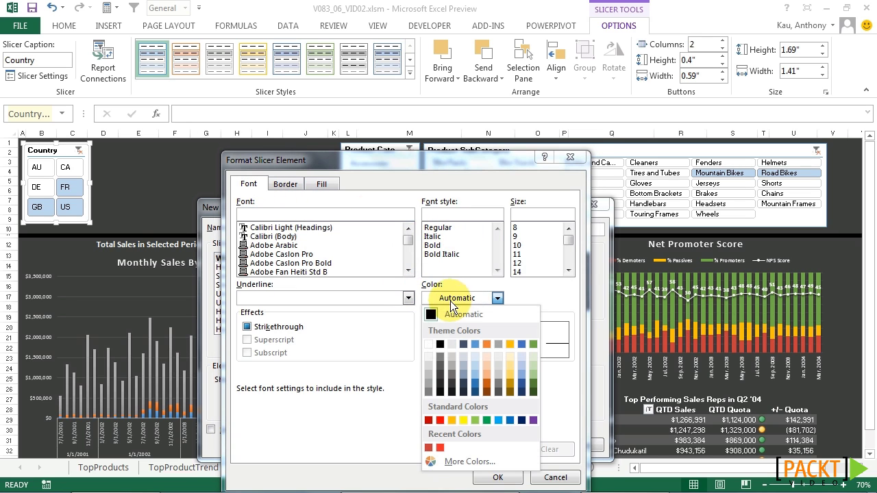
pyautogui.click(428, 344)
pyautogui.click(433, 245)
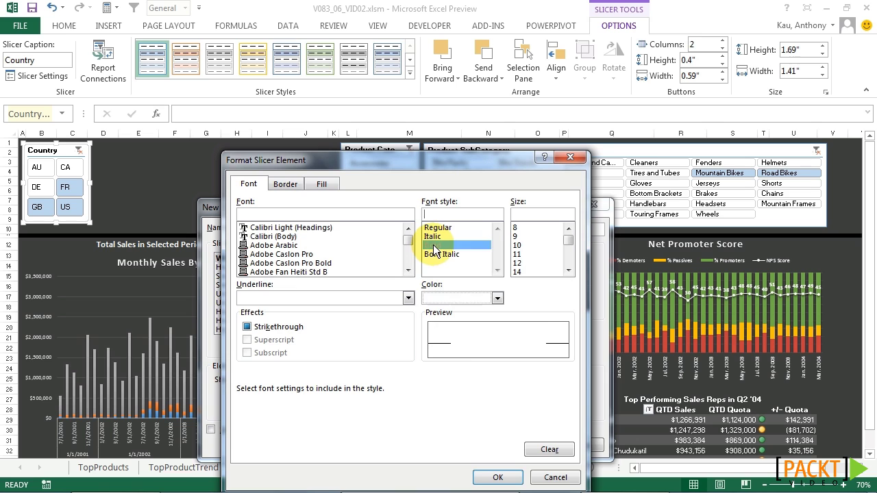
pyautogui.click(498, 477)
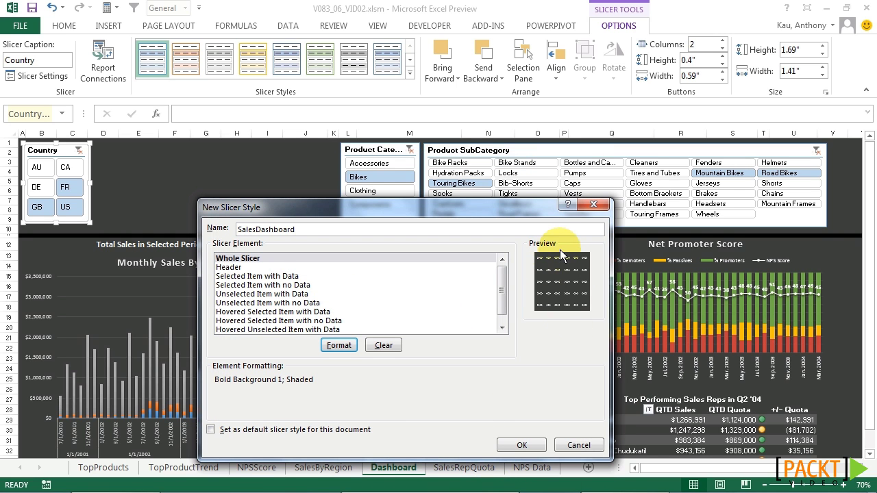
# Give the Selected Item with Data element a light gray fill.
pyautogui.click(290, 267)
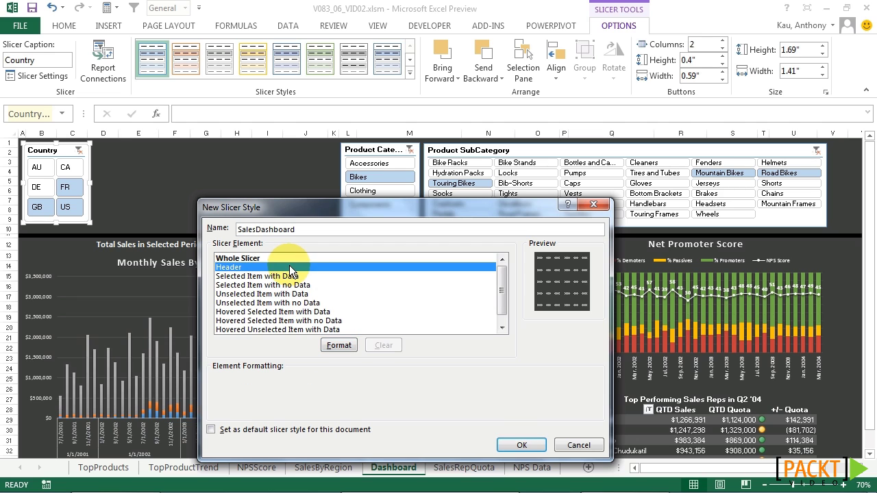
pyautogui.click(293, 276)
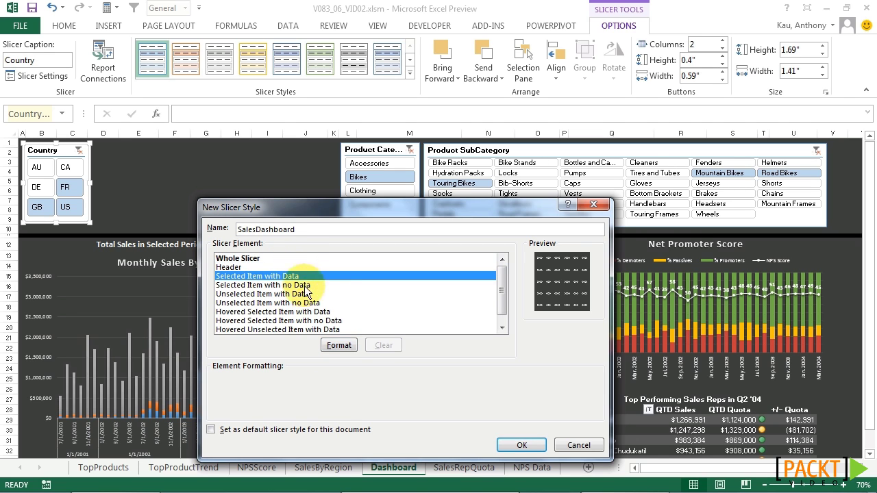
pyautogui.click(339, 345)
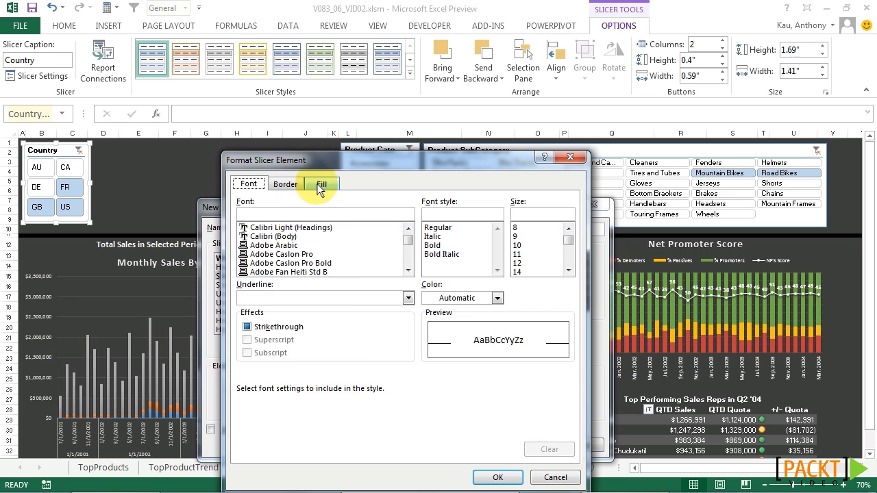
pyautogui.click(321, 183)
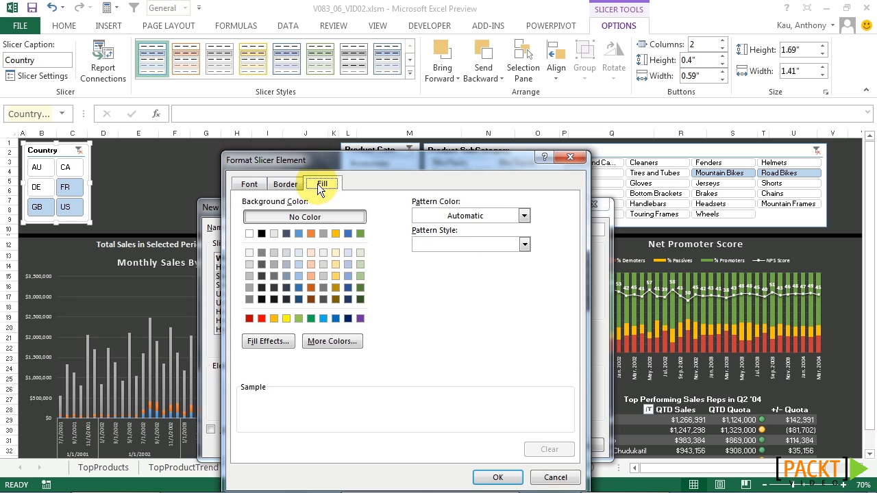
pyautogui.click(250, 265)
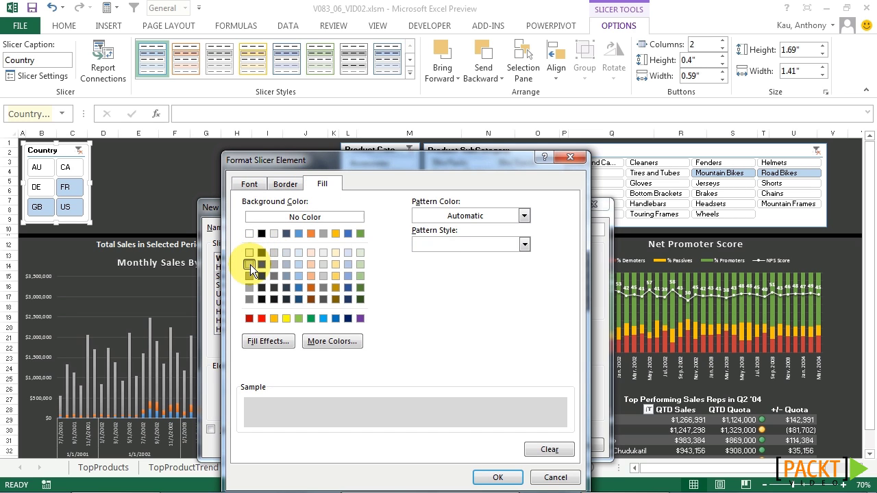
# Add black left, top, right and bottom borders to Selected Item with Data.
pyautogui.click(286, 185)
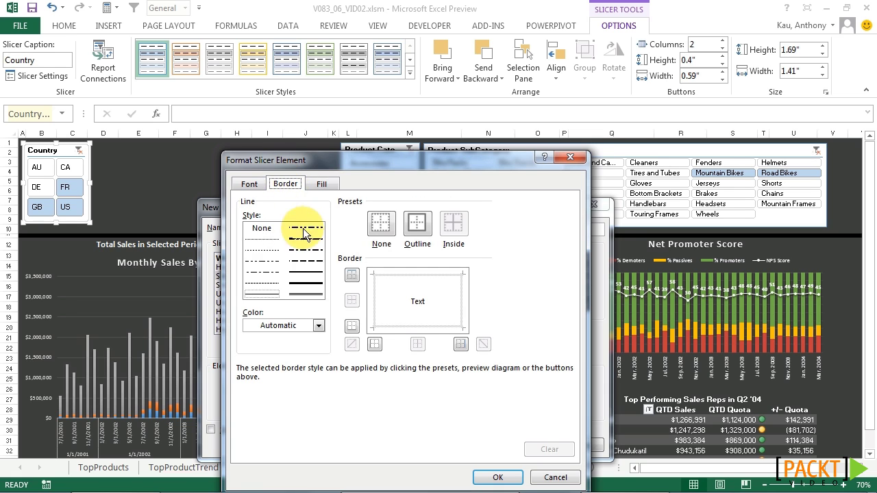
pyautogui.click(261, 294)
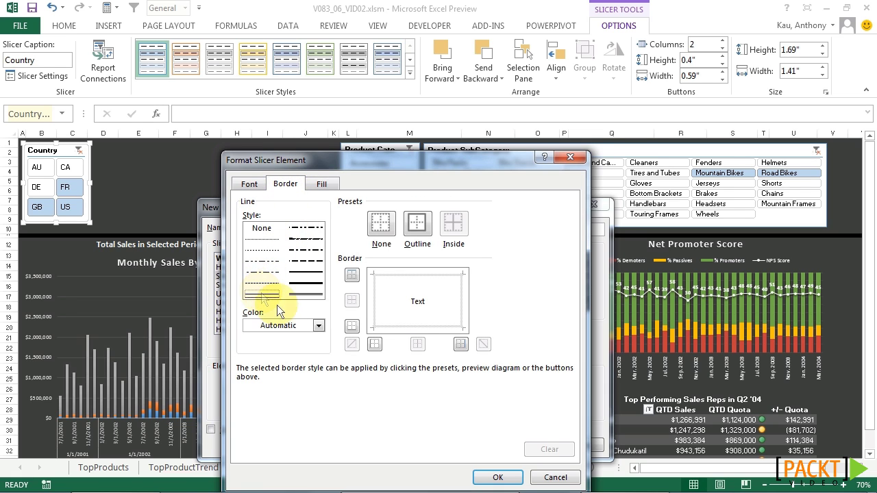
pyautogui.click(318, 326)
pyautogui.click(260, 194)
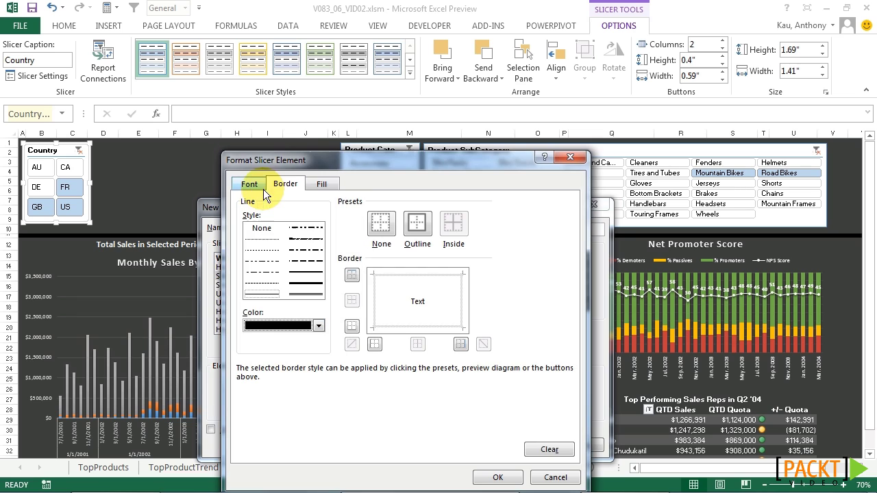
pyautogui.click(375, 296)
pyautogui.click(439, 275)
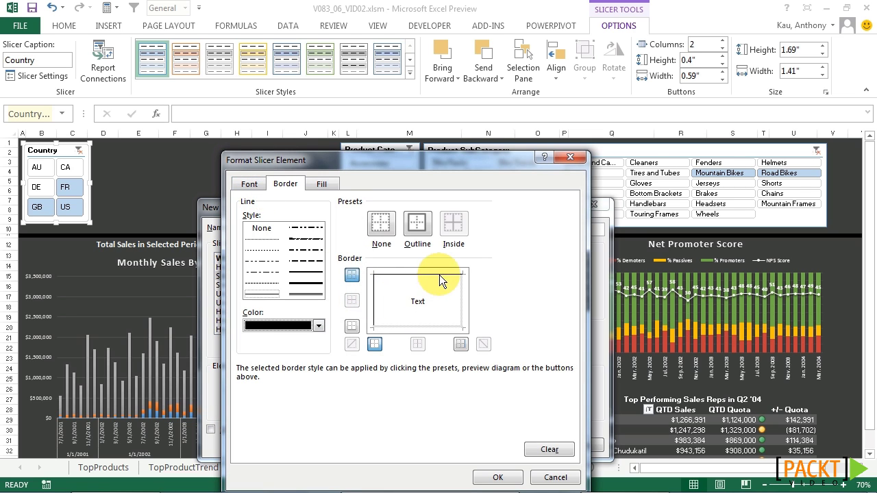
pyautogui.click(462, 293)
pyautogui.click(437, 328)
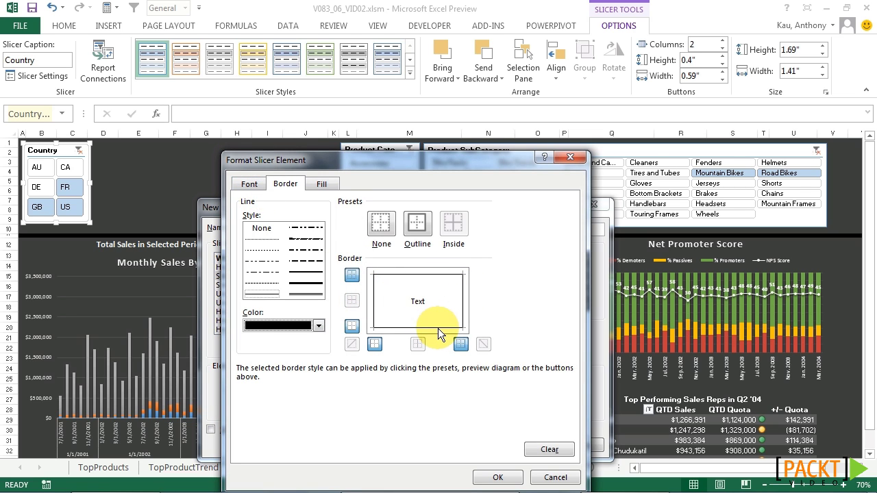
pyautogui.click(498, 477)
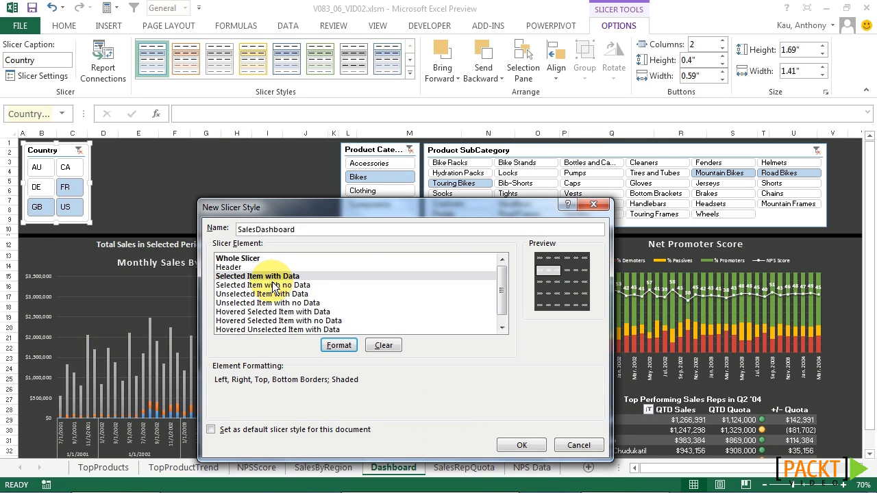
# Set the Selected Item with Data text colour to black.
pyautogui.click(339, 345)
pyautogui.click(249, 184)
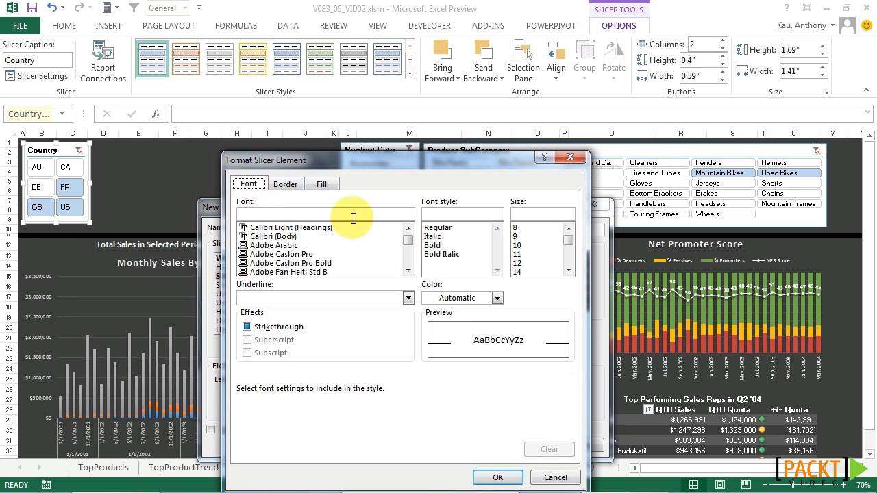
pyautogui.click(497, 298)
pyautogui.click(440, 347)
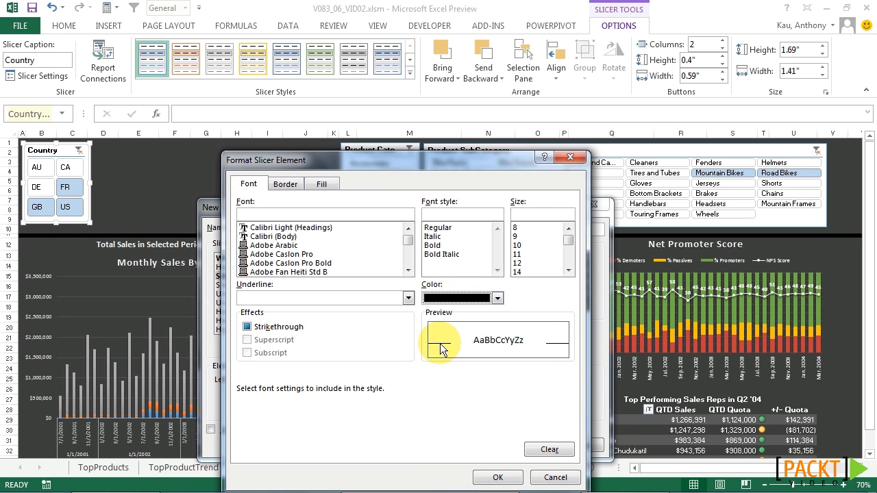
pyautogui.click(500, 477)
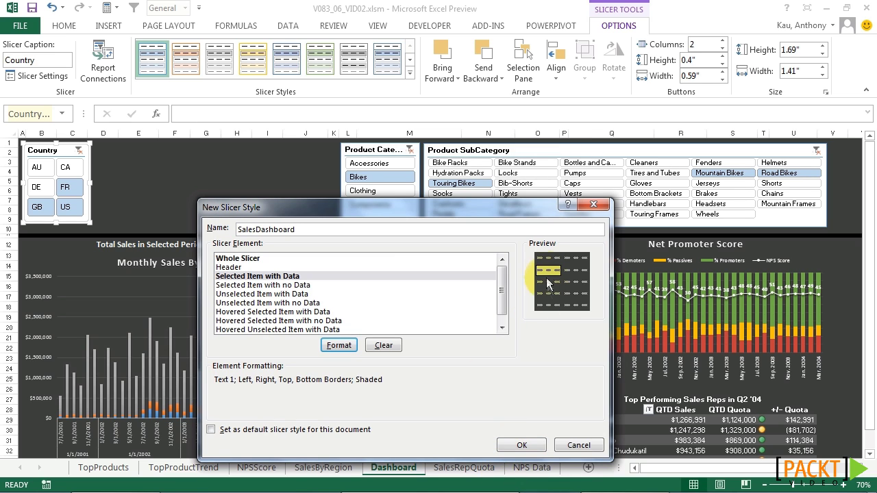
# Give Selected Item with no Data a gray fill and a black outline border.
pyautogui.click(319, 285)
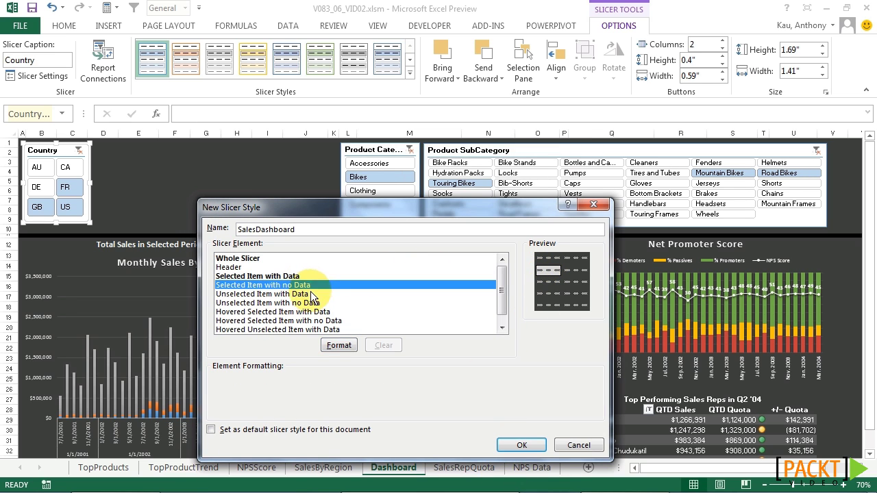
pyautogui.click(334, 345)
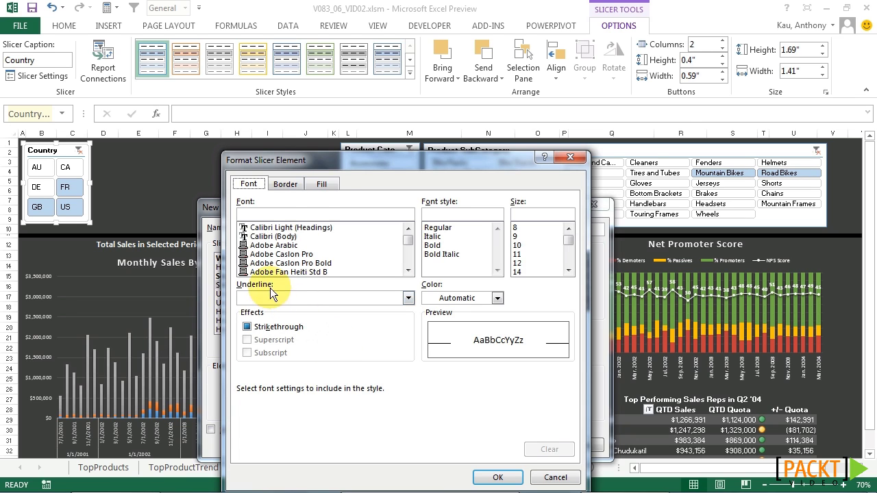
pyautogui.click(318, 183)
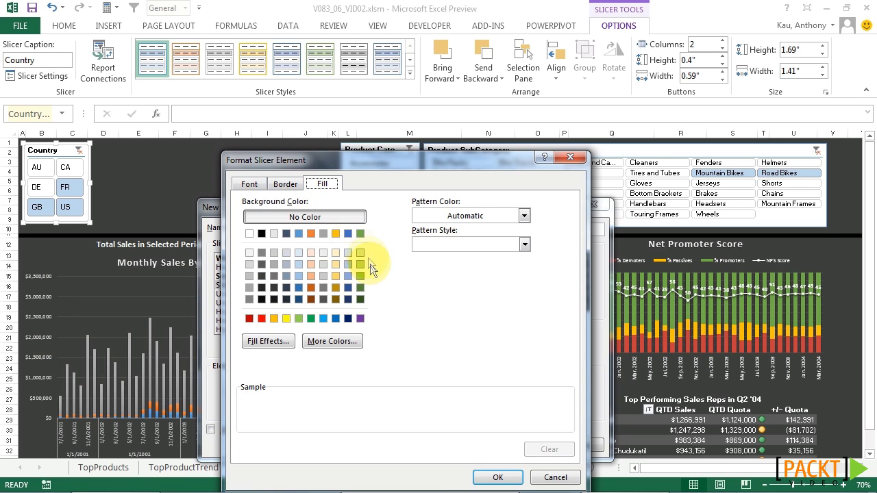
pyautogui.click(251, 264)
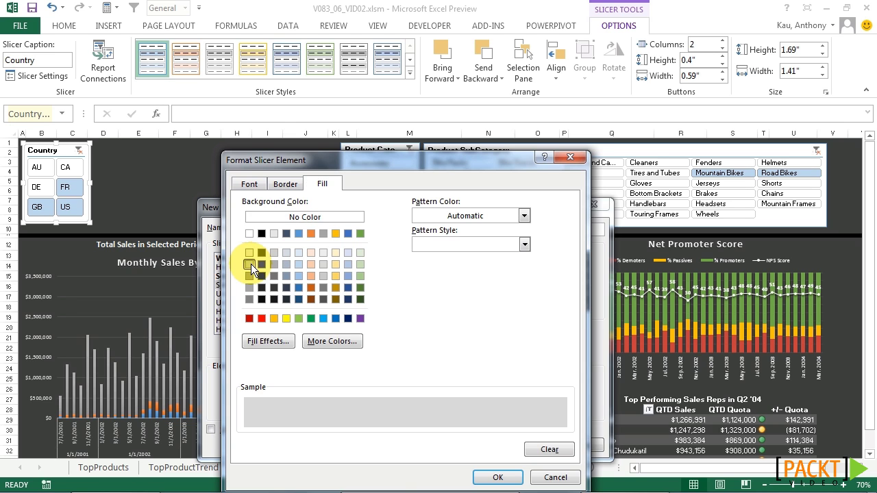
pyautogui.click(285, 184)
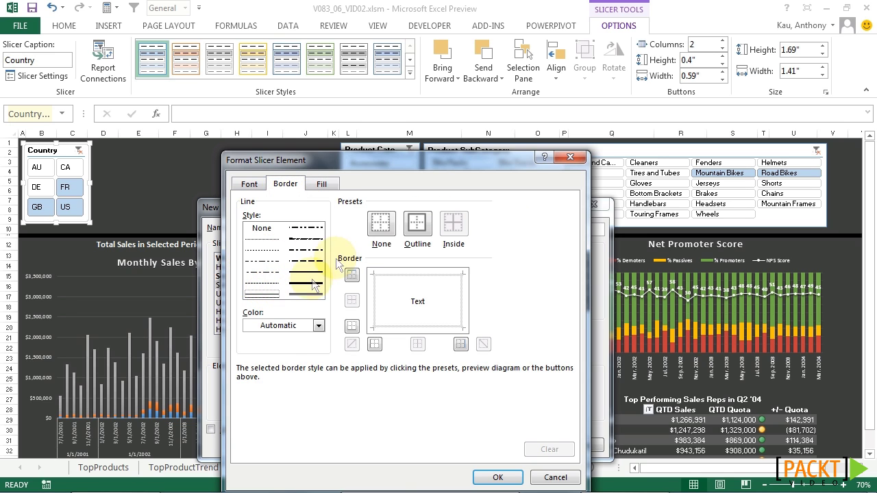
pyautogui.click(318, 325)
pyautogui.click(261, 193)
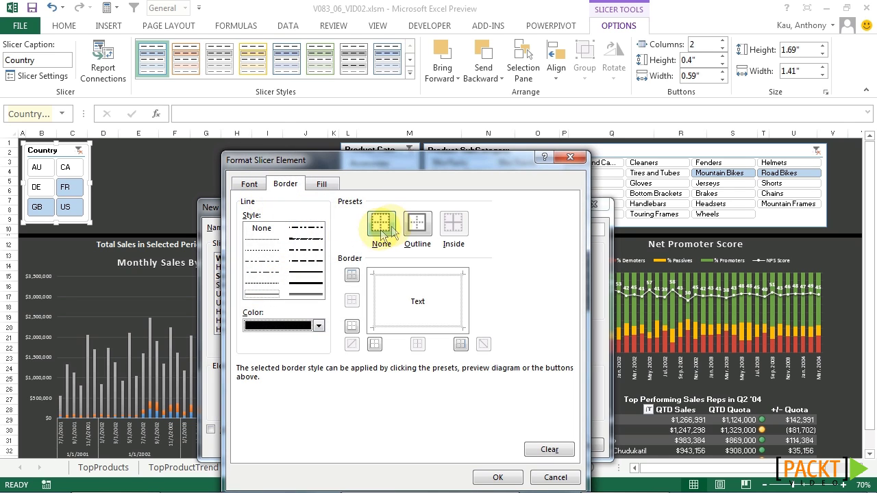
pyautogui.click(420, 223)
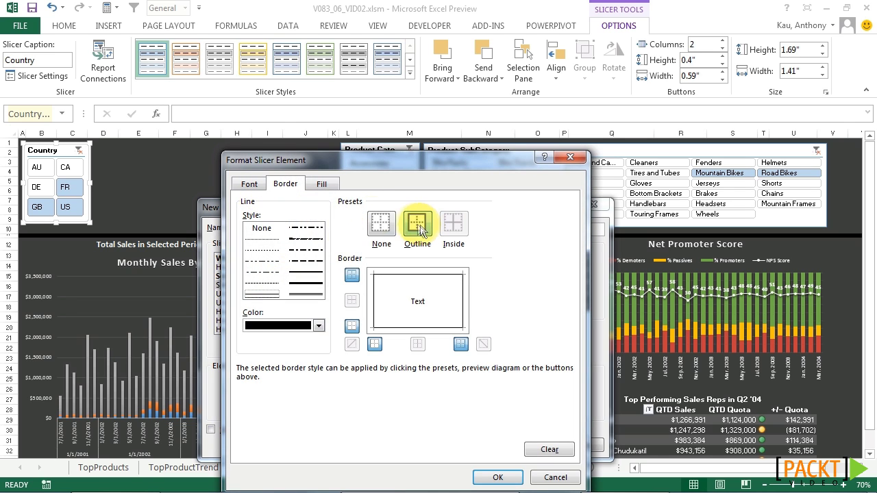
# Make the Selected Item with no Data text light gray and italic.
pyautogui.click(250, 187)
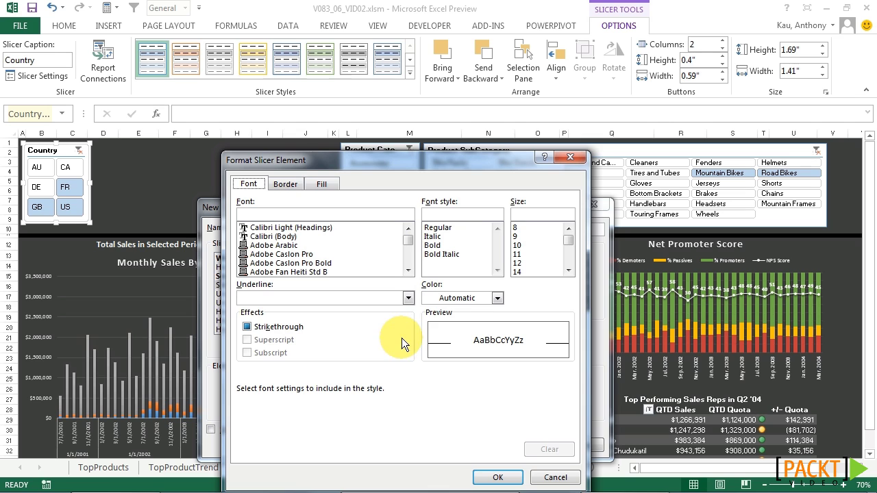
pyautogui.click(496, 298)
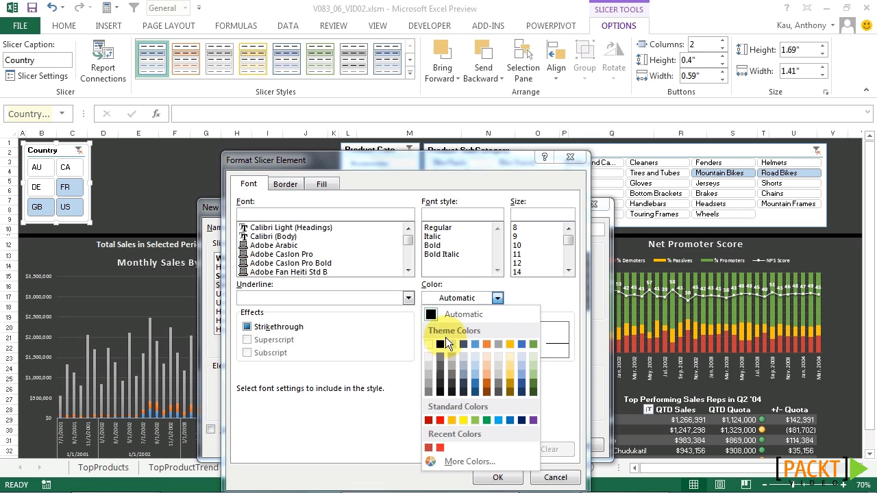
pyautogui.click(430, 375)
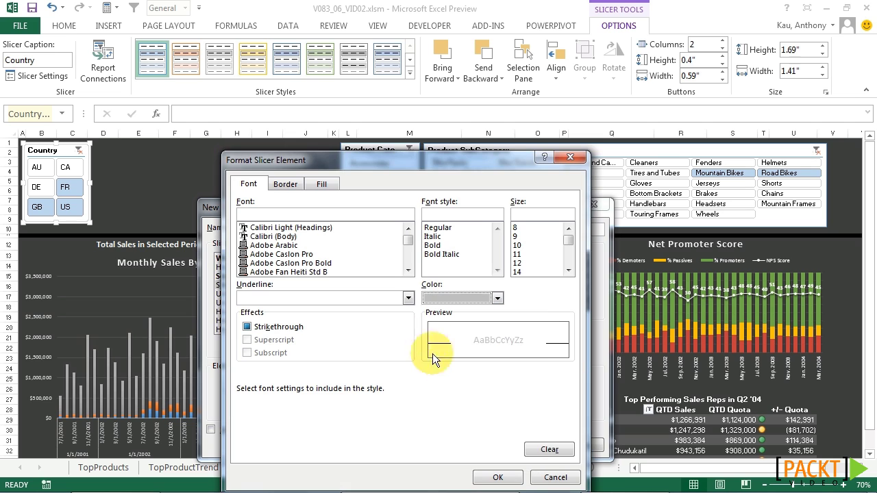
pyautogui.click(445, 239)
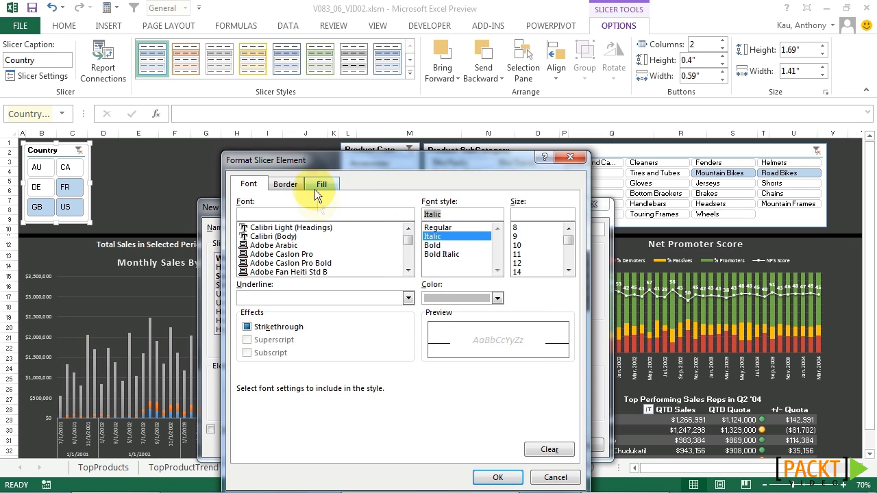
pyautogui.click(498, 477)
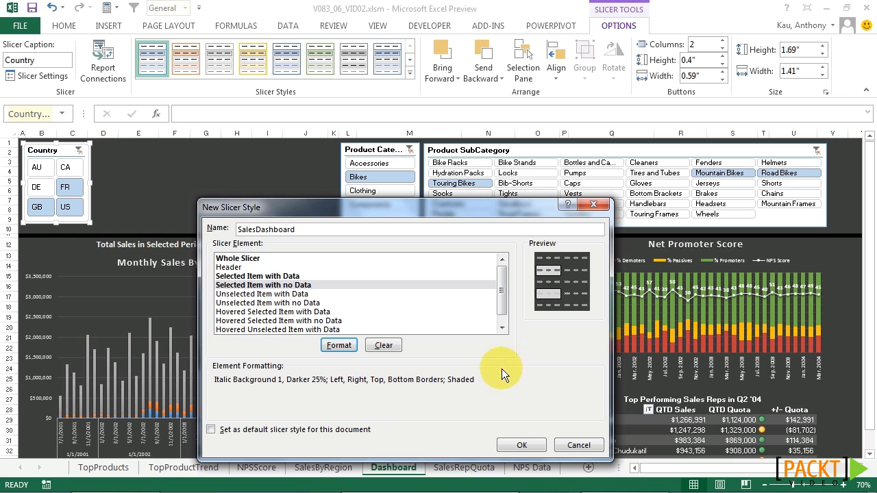
# Give Unselected Item with Data a dark gray fill and a double-line outline border.
pyautogui.click(294, 294)
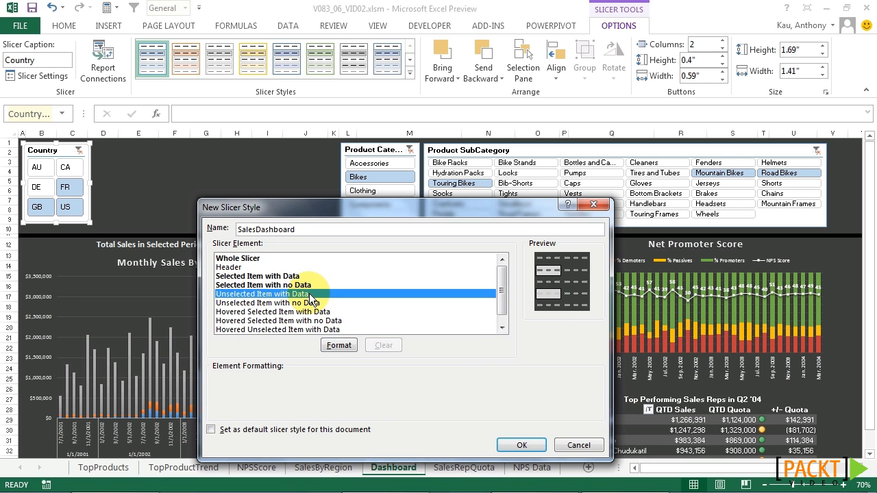
pyautogui.click(336, 344)
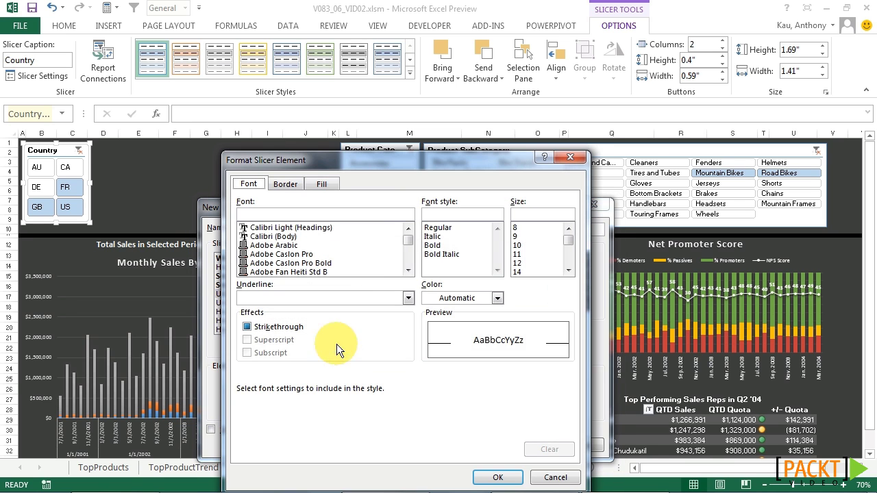
pyautogui.click(311, 183)
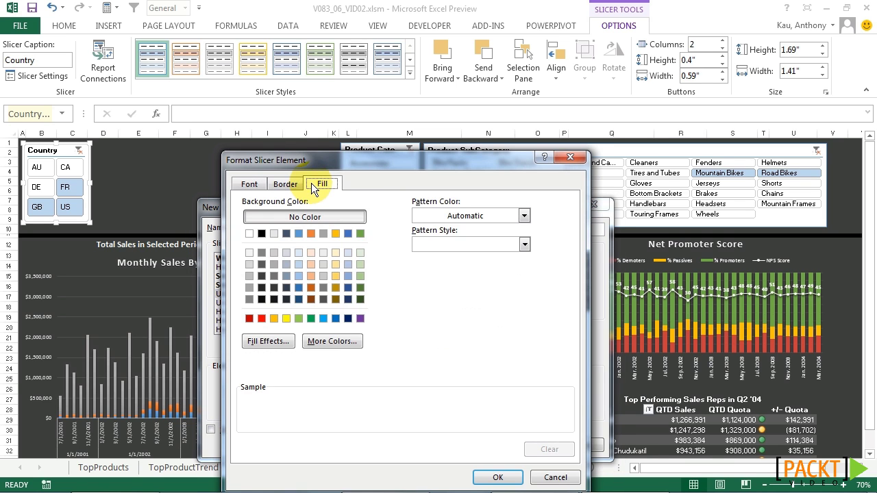
pyautogui.click(260, 266)
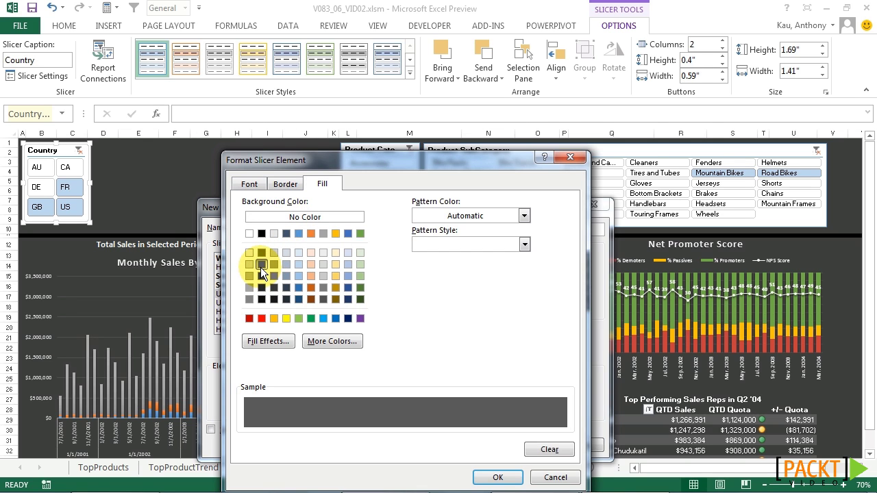
pyautogui.click(284, 185)
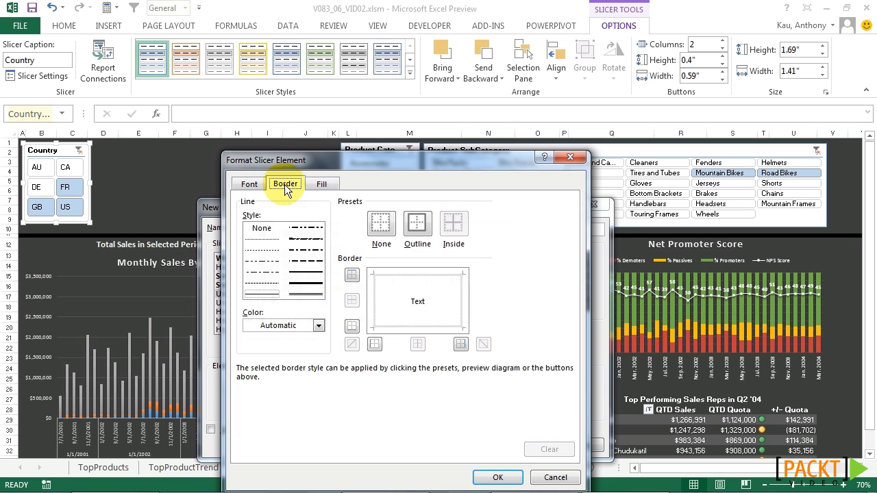
pyautogui.click(266, 293)
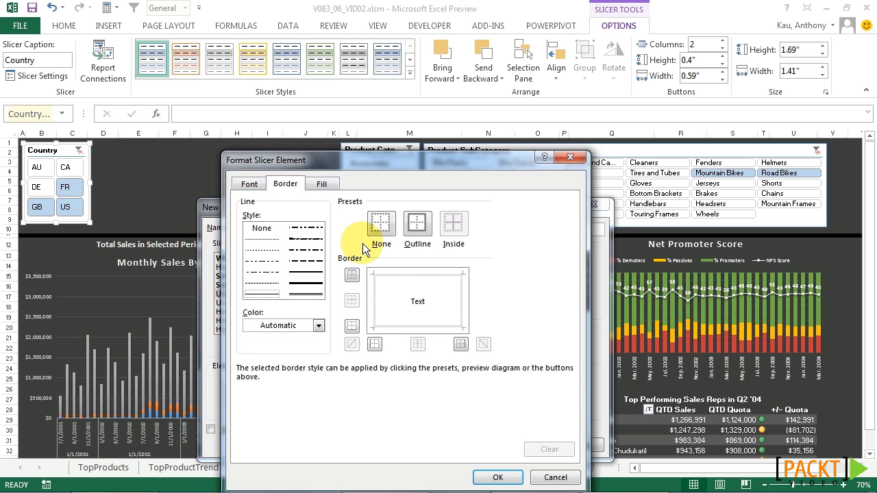
pyautogui.click(417, 223)
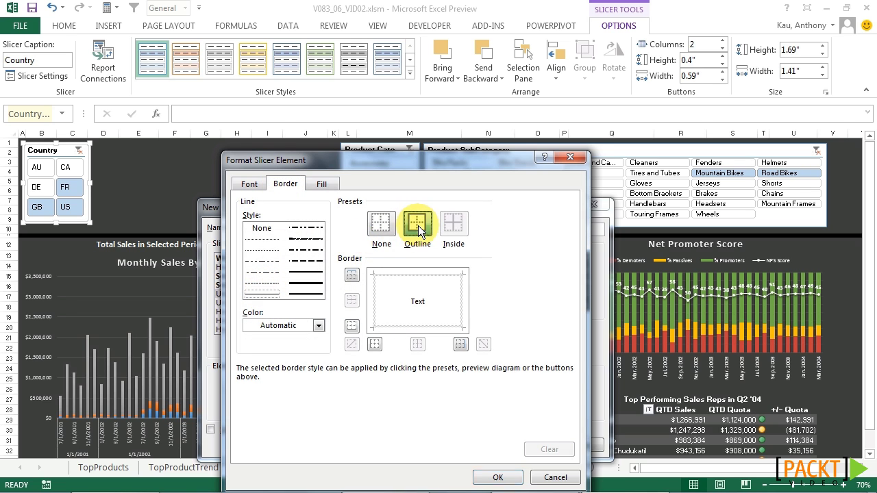
pyautogui.click(498, 478)
# Format Unselected Item with no Data with an outline border and dark gray italic text.
pyautogui.click(308, 304)
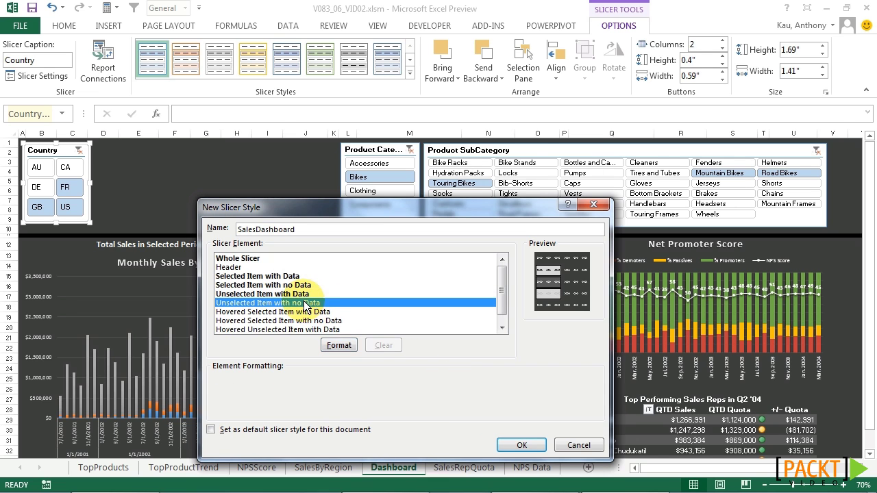
pyautogui.click(339, 346)
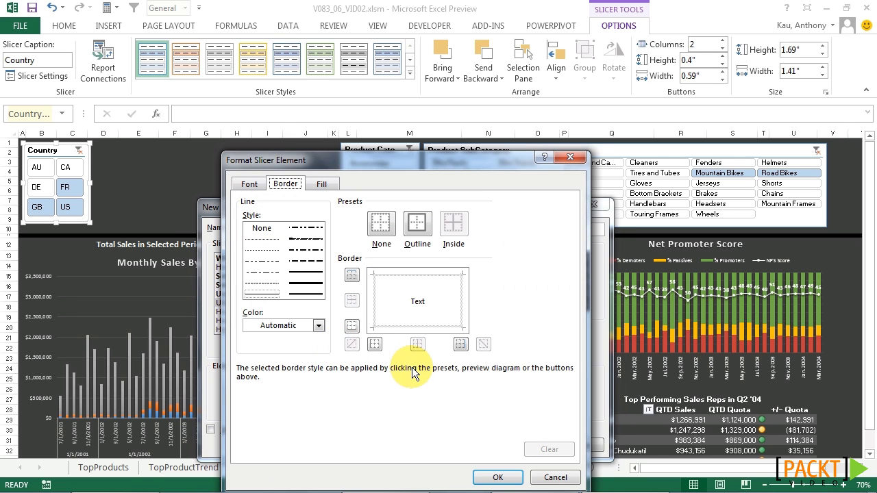
pyautogui.click(410, 230)
pyautogui.click(324, 183)
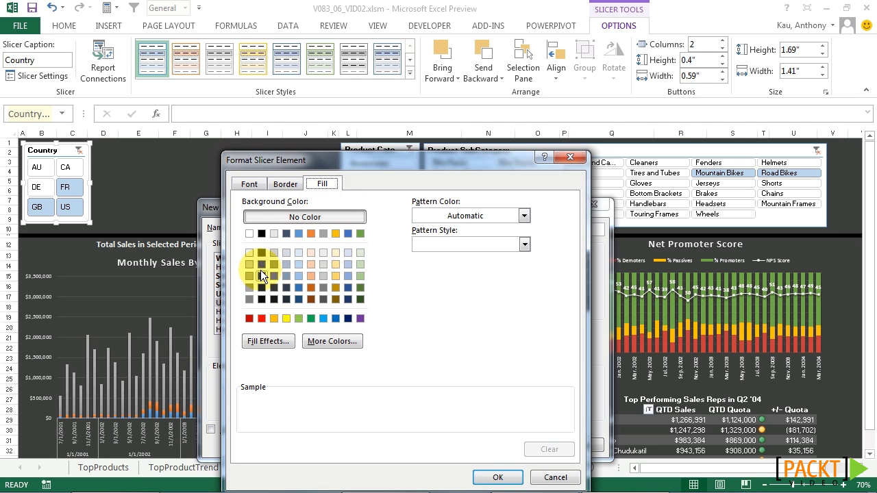
pyautogui.click(249, 184)
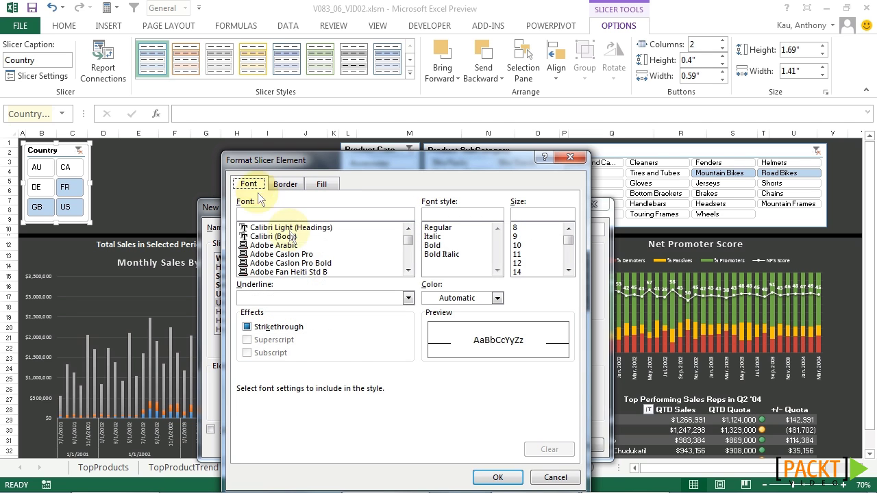
pyautogui.click(432, 237)
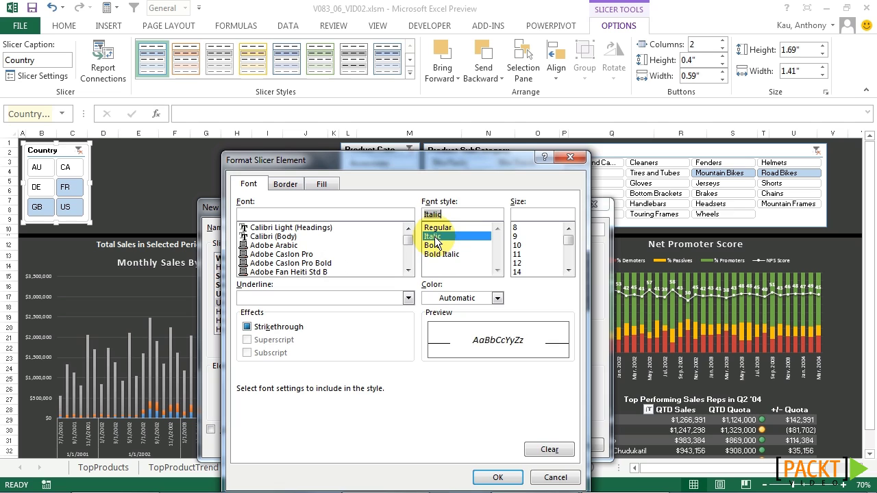
pyautogui.click(496, 298)
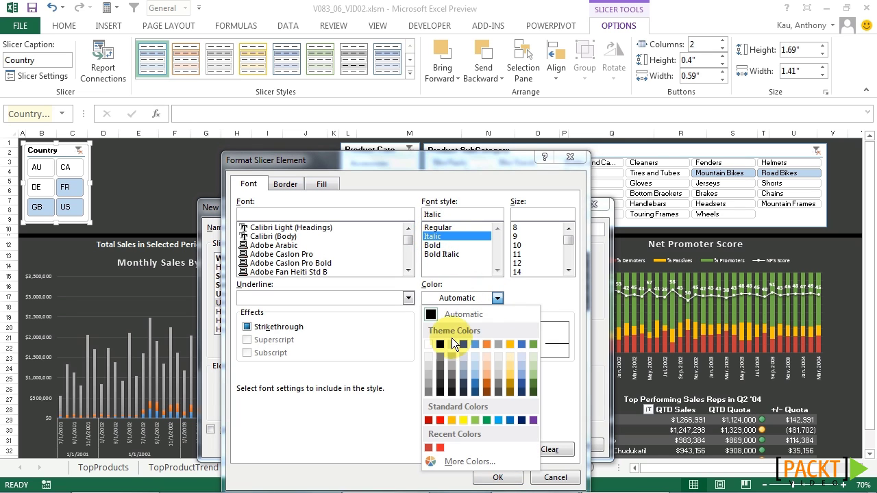
pyautogui.click(441, 371)
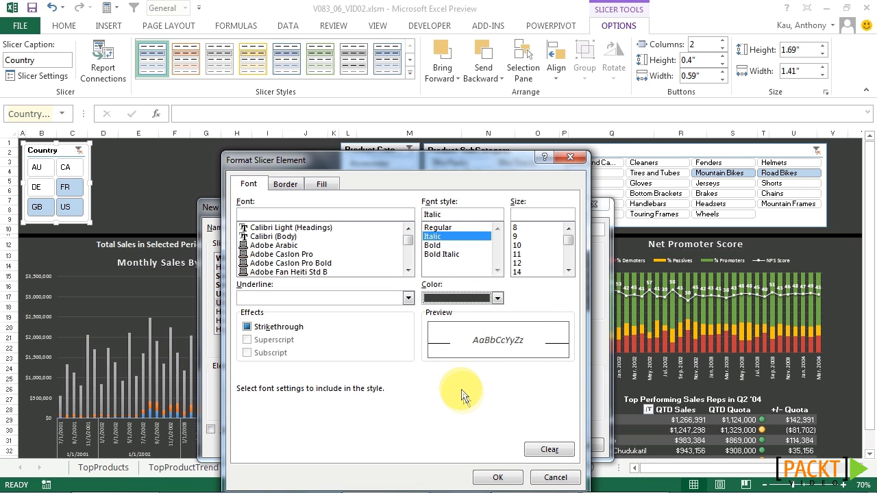
pyautogui.click(498, 478)
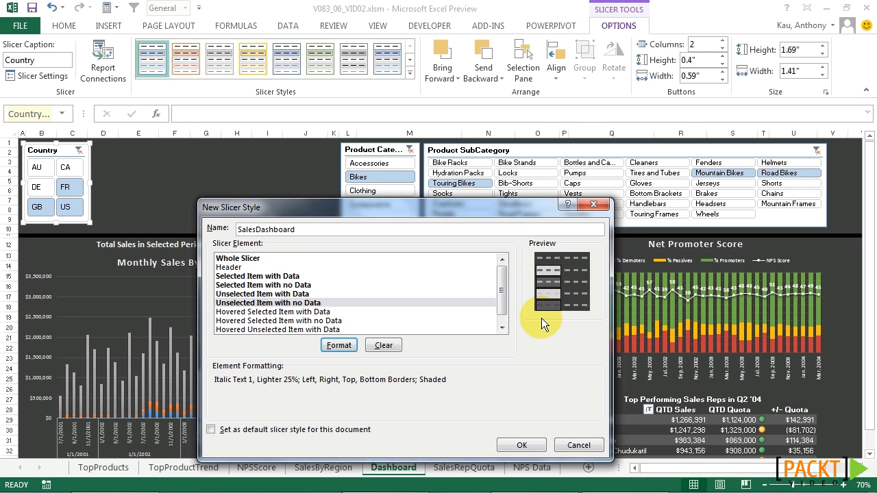
# Give Hovered Selected Item with Data black text, an outline border and white fill.
pyautogui.click(344, 311)
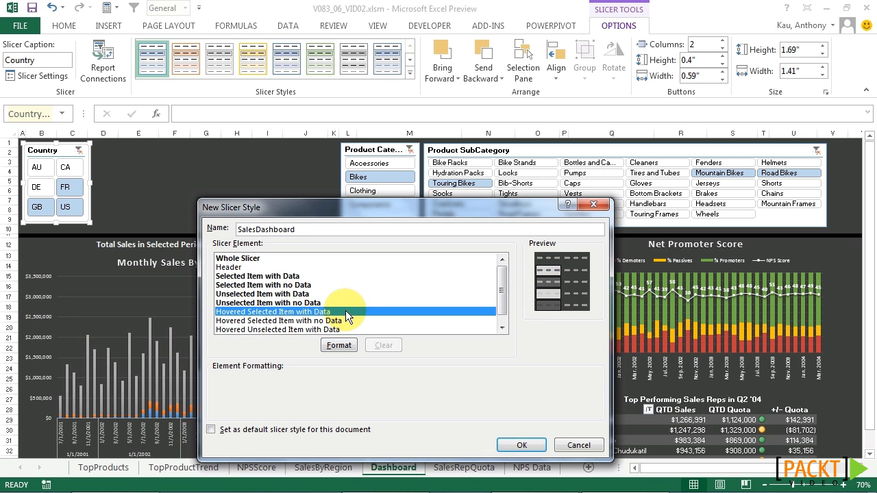
pyautogui.click(339, 346)
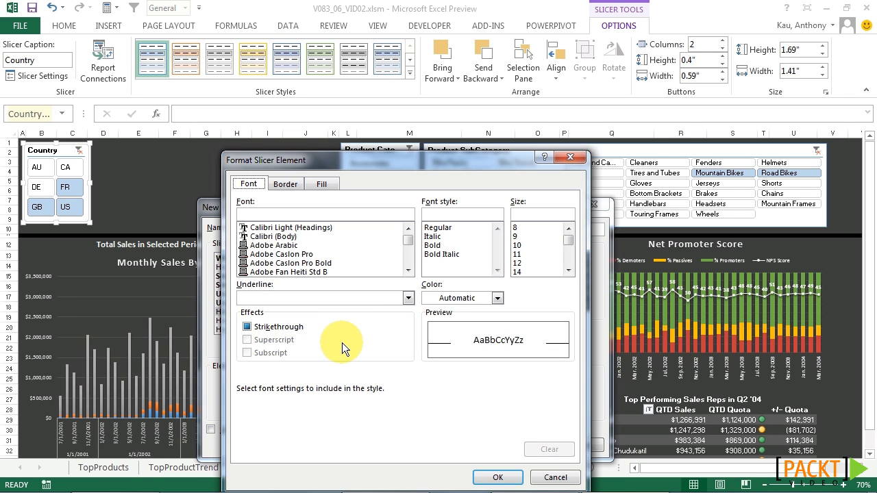
pyautogui.click(463, 297)
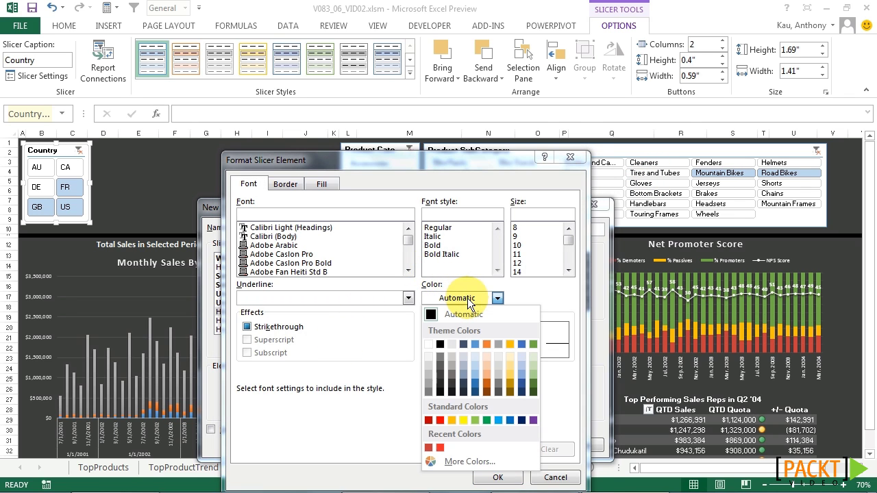
pyautogui.click(439, 344)
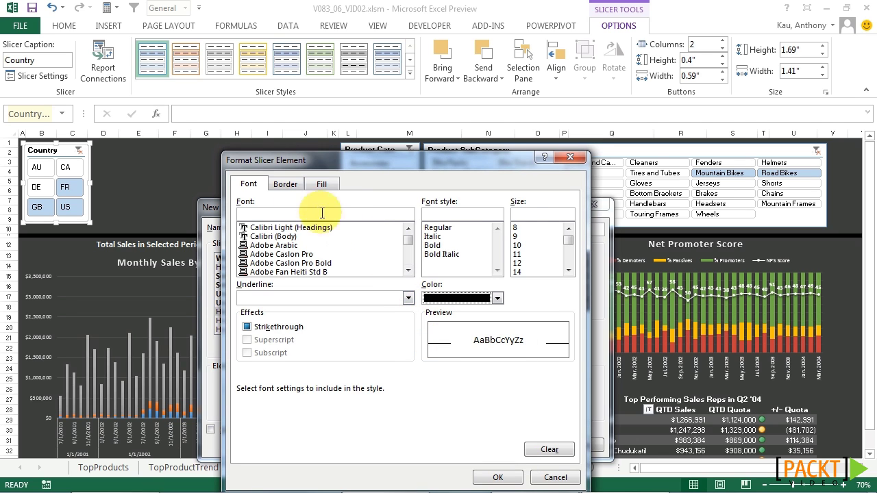
pyautogui.click(285, 184)
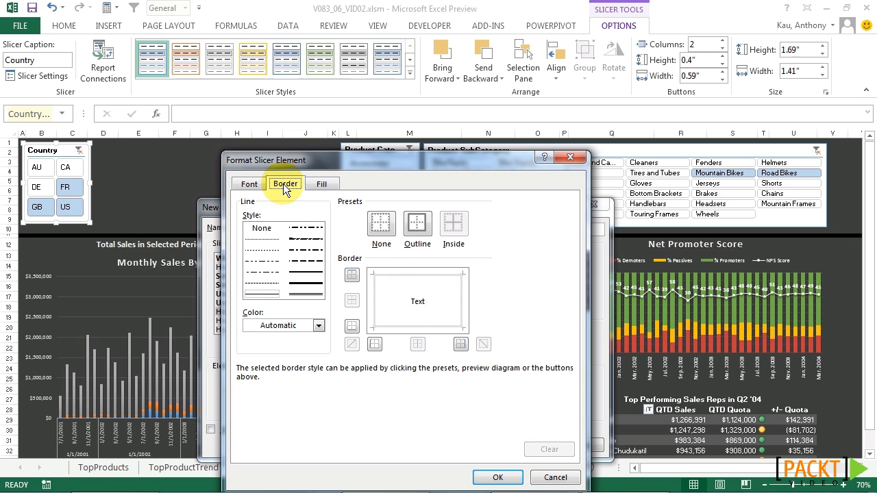
pyautogui.click(417, 223)
pyautogui.click(326, 185)
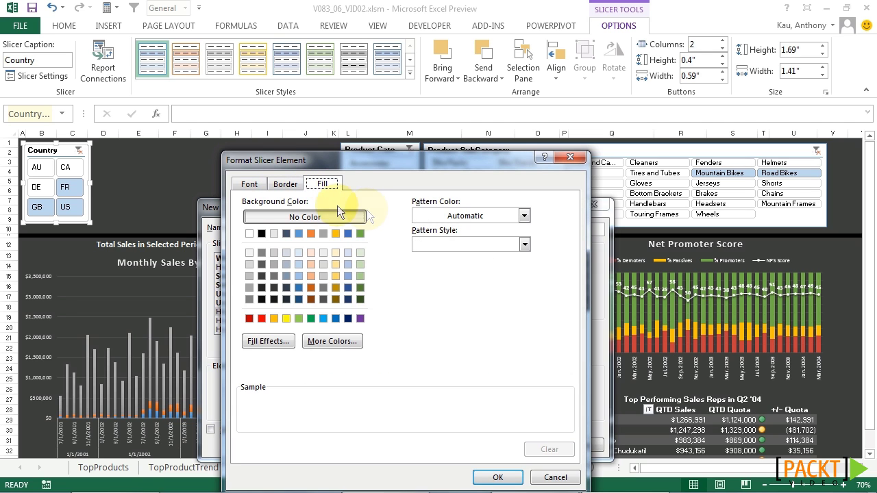
pyautogui.click(249, 234)
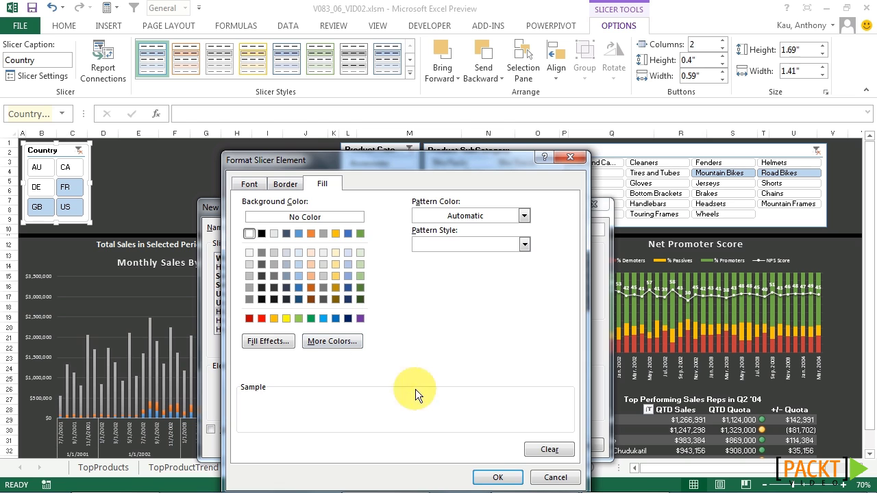
pyautogui.click(497, 477)
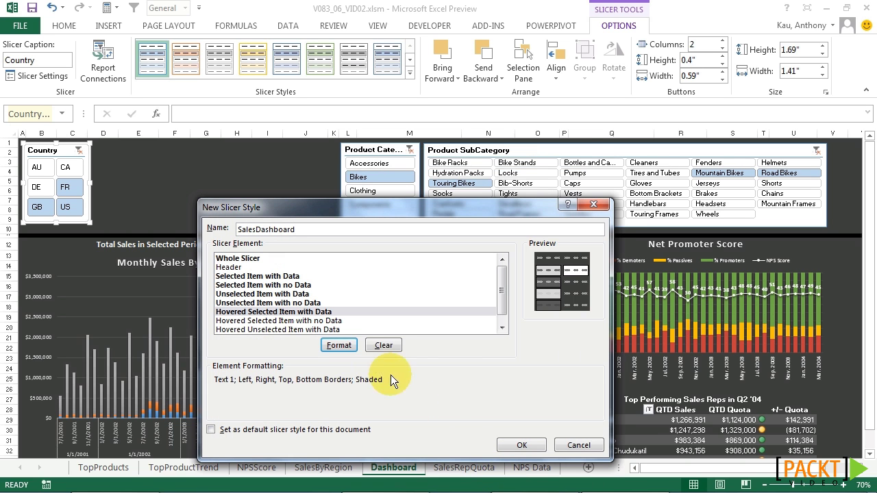
# Save the finished SalesDashboard slicer style.
pyautogui.click(275, 312)
pyautogui.click(338, 344)
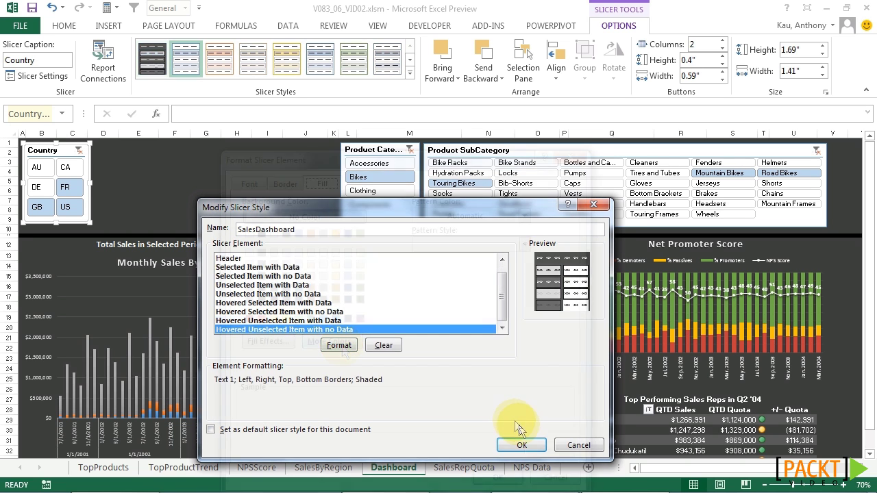
pyautogui.click(522, 445)
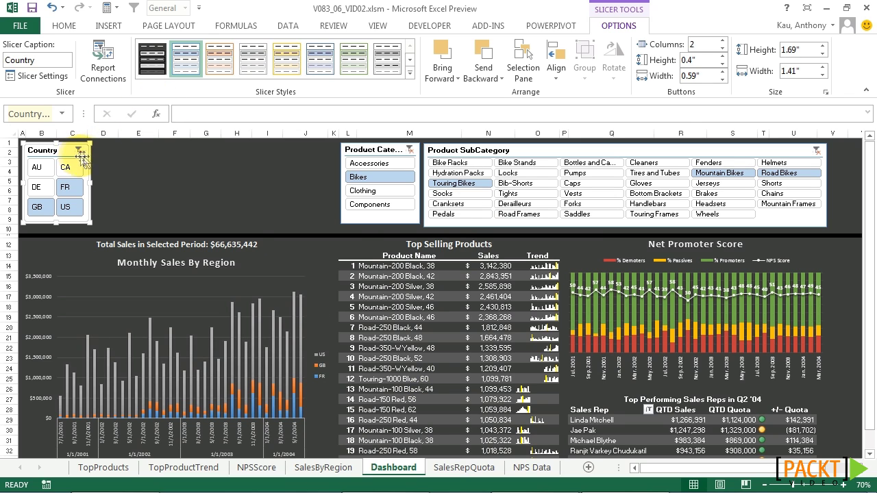
# Apply the SalesDashboard style to the Country slicer.
pyautogui.click(149, 64)
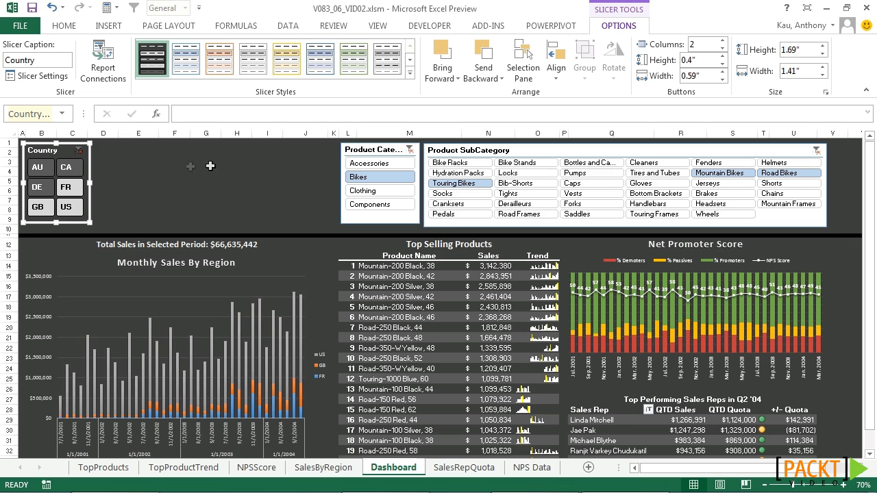
# Apply the SalesDashboard style to the Product Category and Product SubCategory slicers.
pyautogui.click(339, 155)
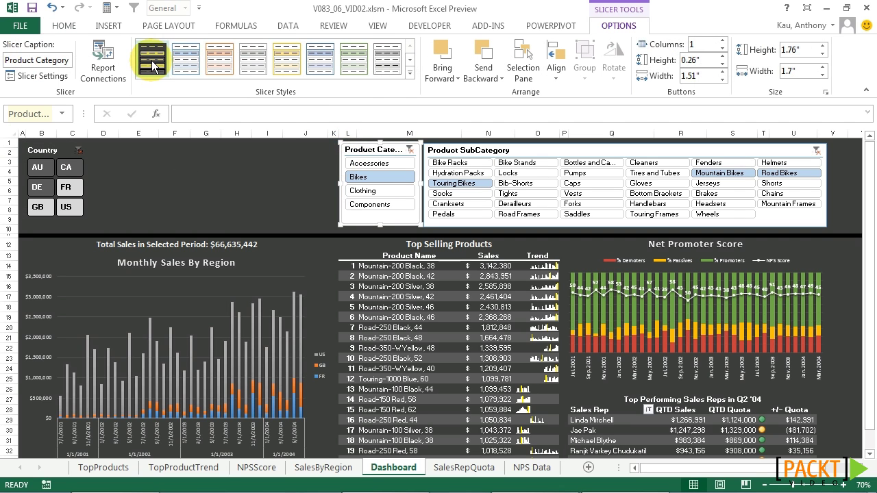
pyautogui.click(159, 69)
pyautogui.click(426, 164)
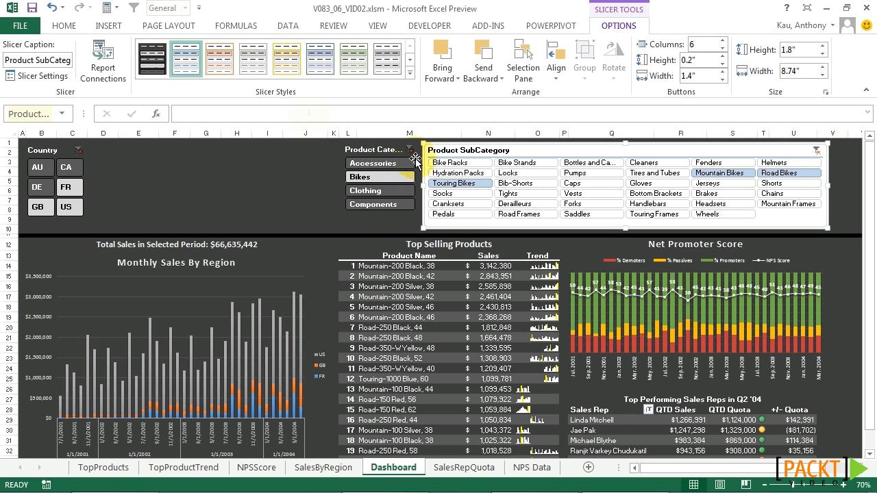
pyautogui.click(149, 61)
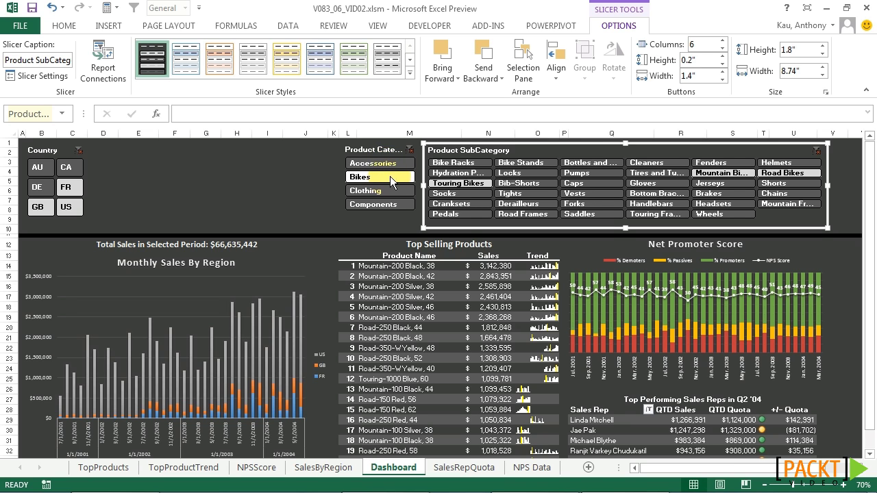
# Test the slicers by filtering Bike Racks, Clothing, then Bike Racks again ($156,008).
pyautogui.click(463, 164)
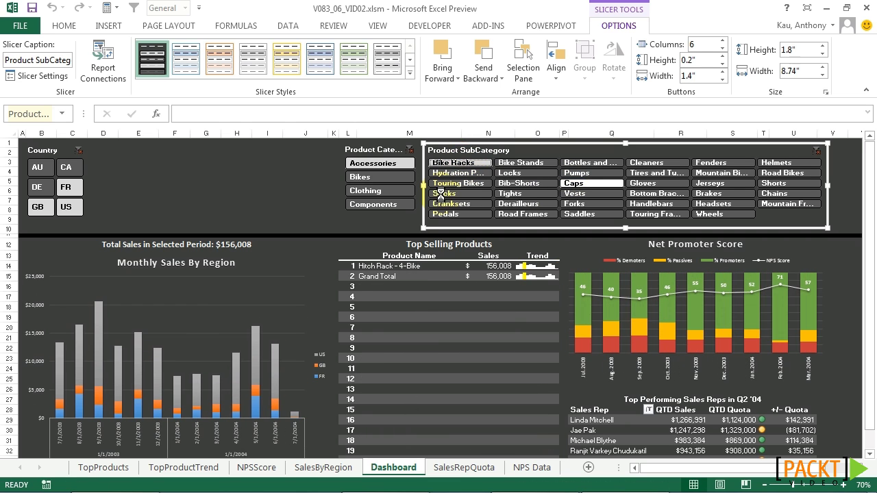
pyautogui.click(389, 191)
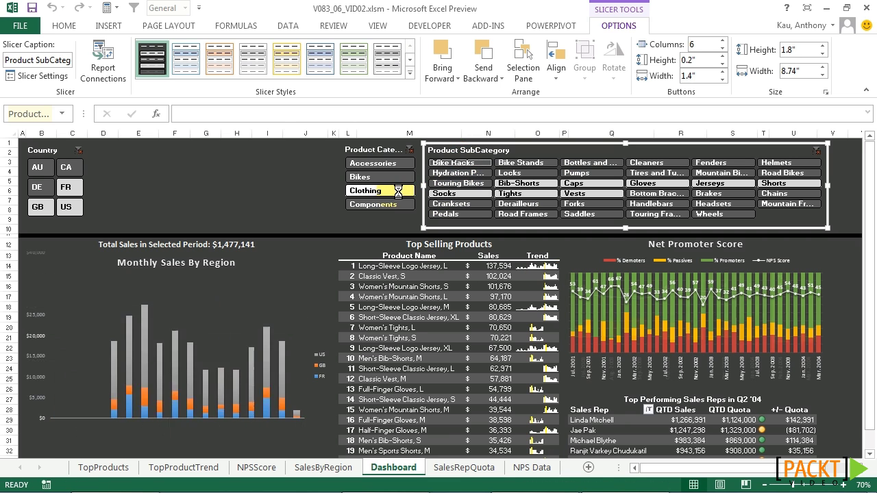
pyautogui.click(452, 163)
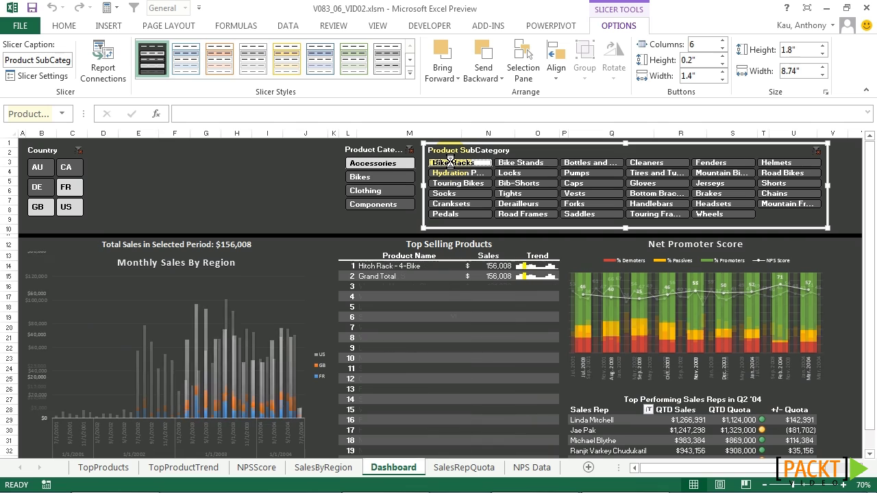